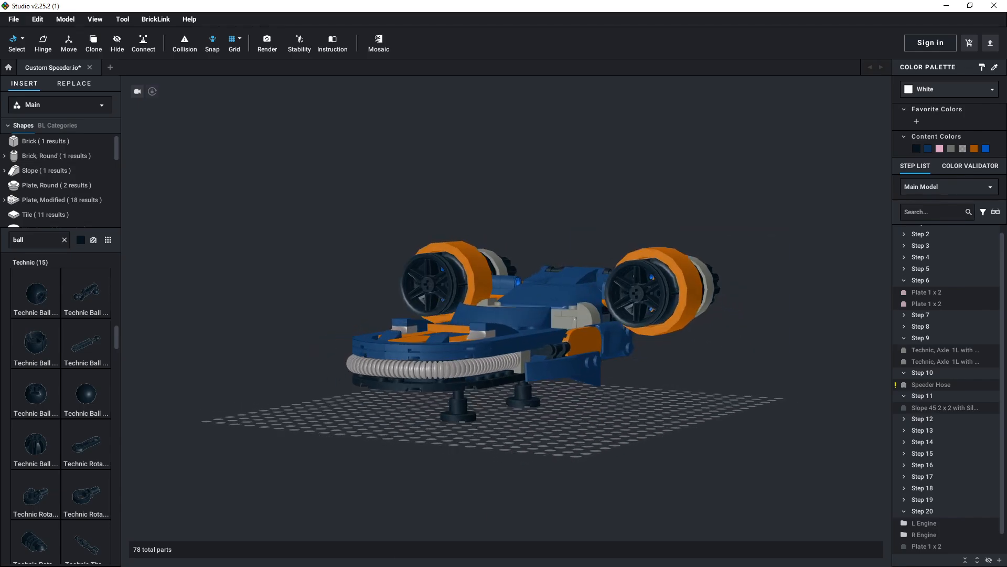
right_click_drag(578, 370, 559, 441)
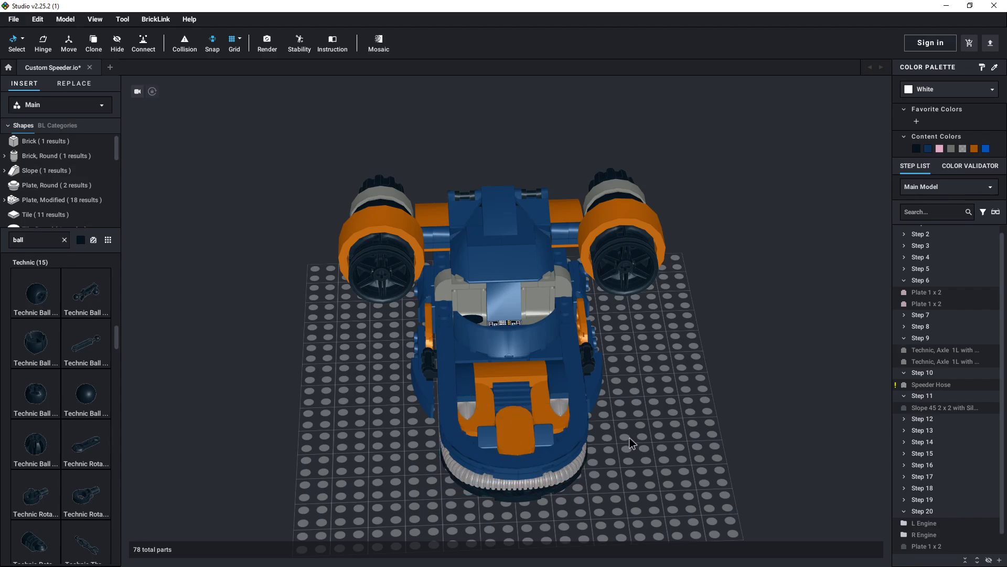
right_click_drag(752, 411, 724, 398)
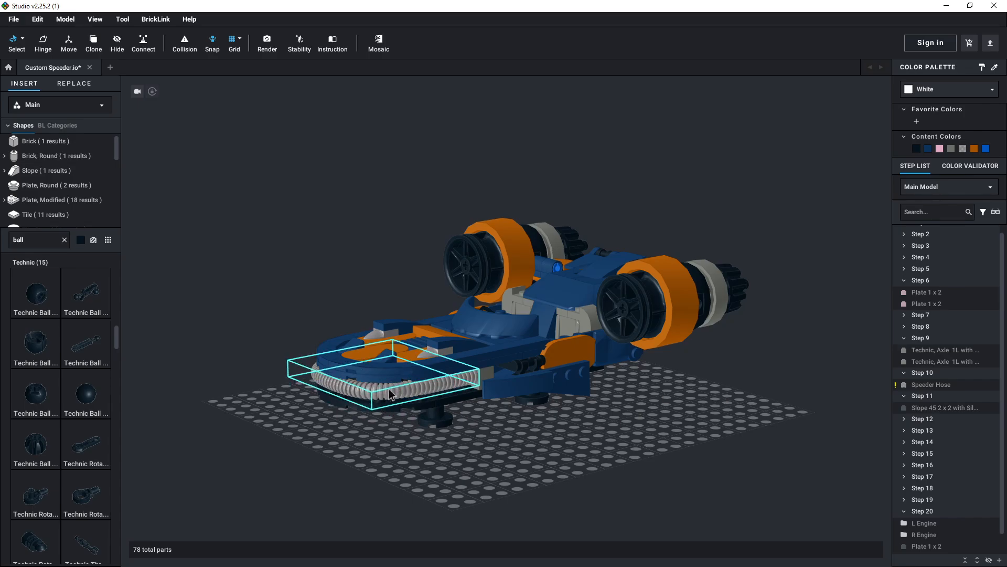
right_click_drag(435, 473, 510, 458)
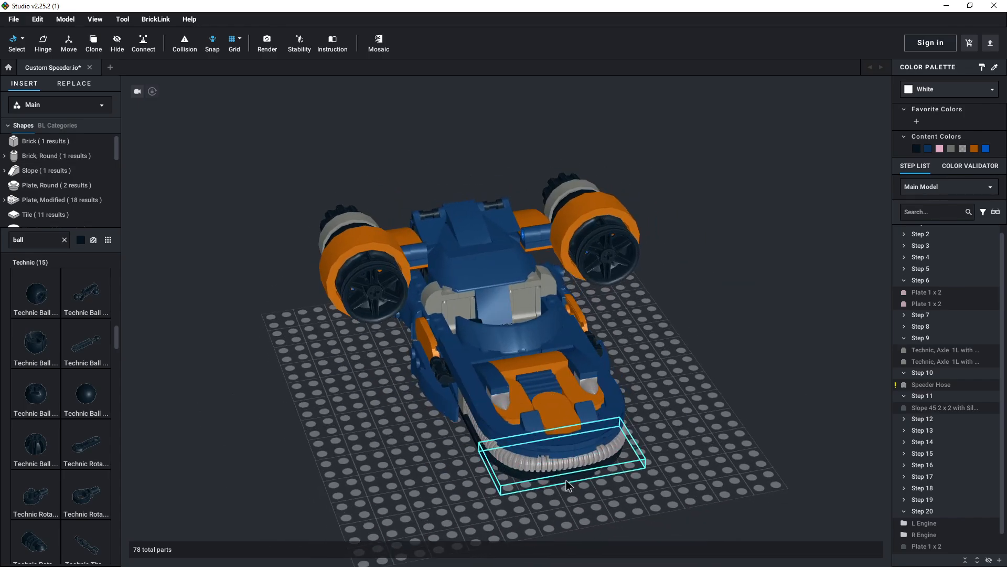
right_click_drag(414, 489, 363, 477)
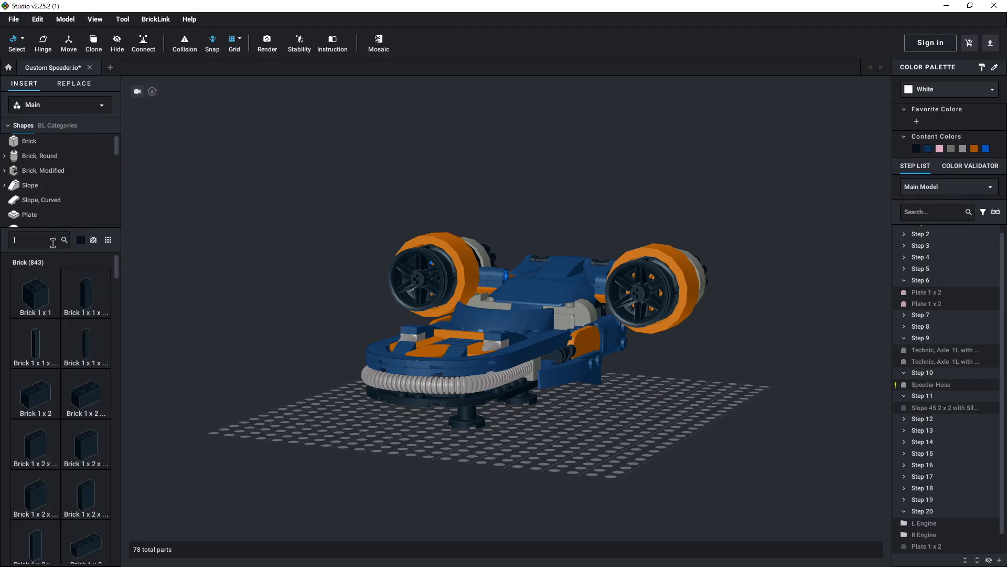
Step: Search the parts for "hose" and place a Hose, Ribbed 7mm D. 18L / 14.4cm on the grid in front of the speeder
type("hose")
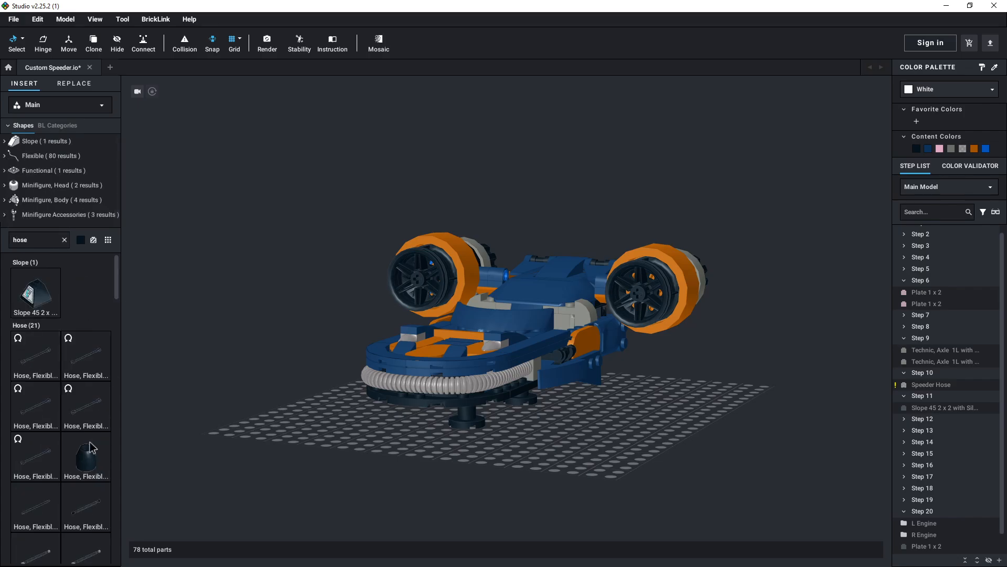
scroll(90, 447, "down", 6)
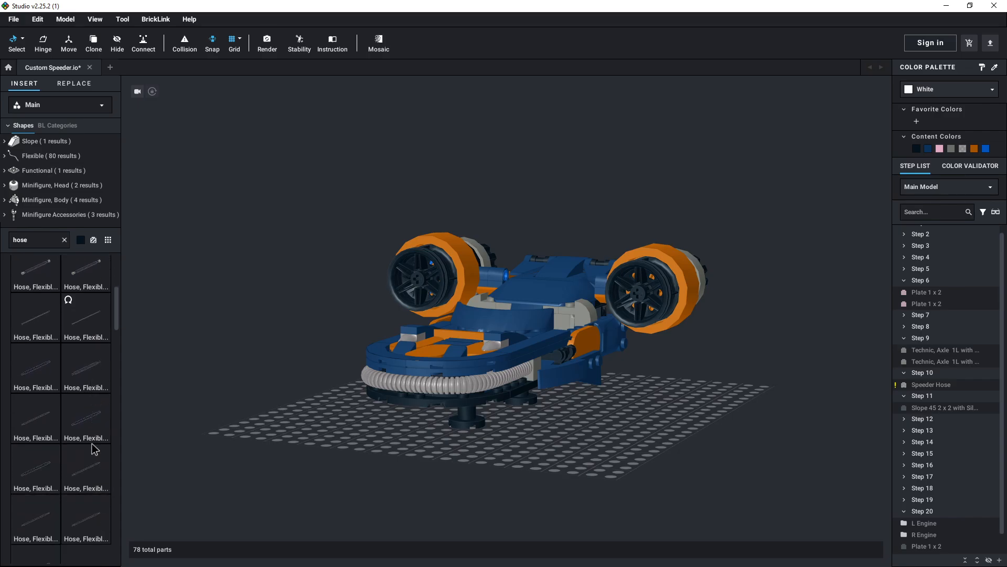
scroll(94, 448, "down", 8)
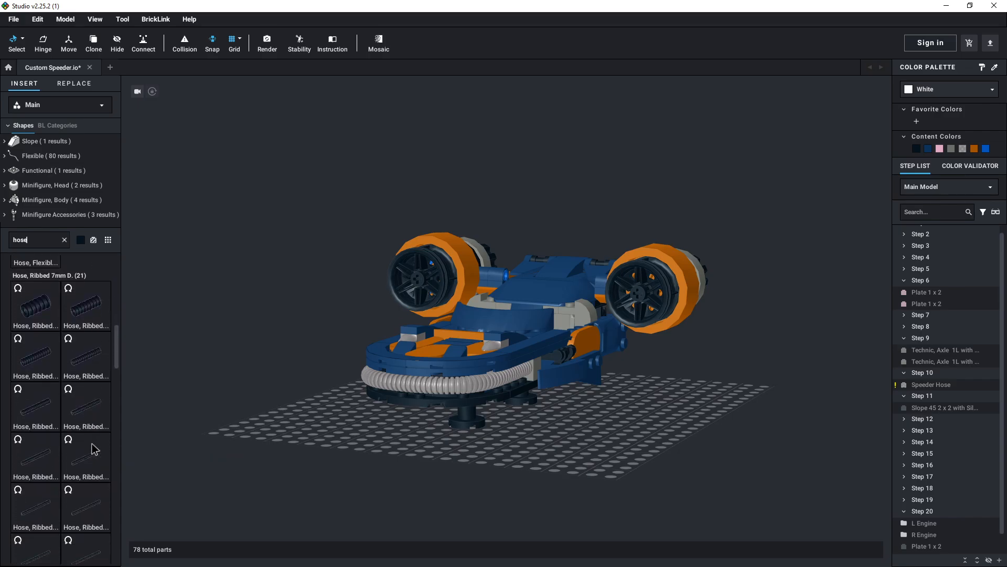
scroll(96, 450, "down", 2)
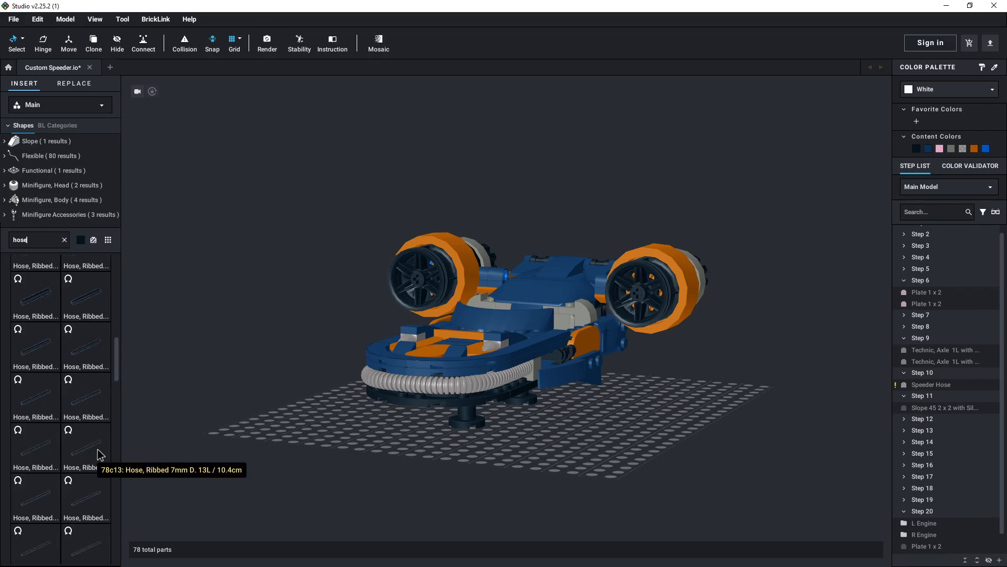
right_click_drag(222, 450, 232, 455)
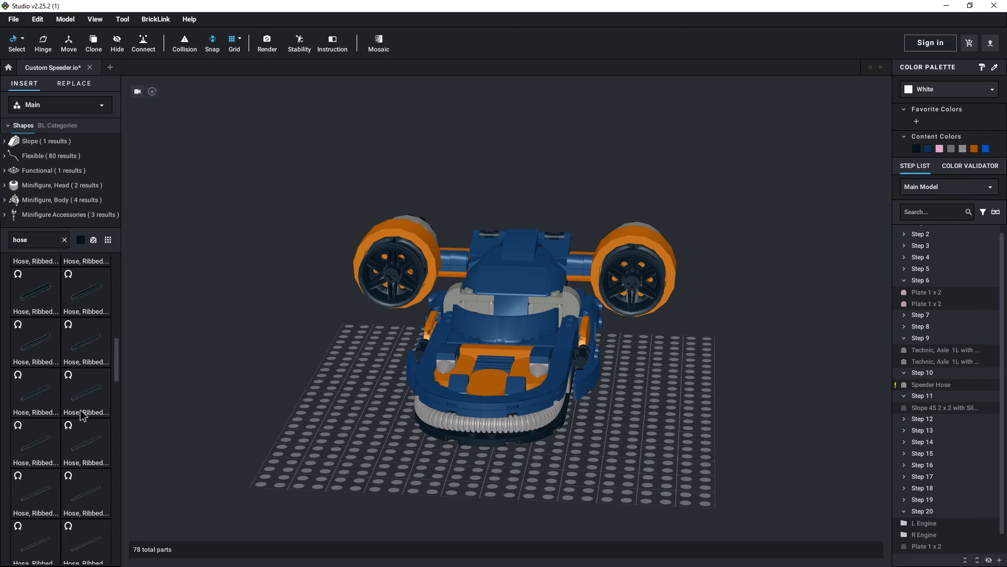
scroll(84, 425, "down", 1)
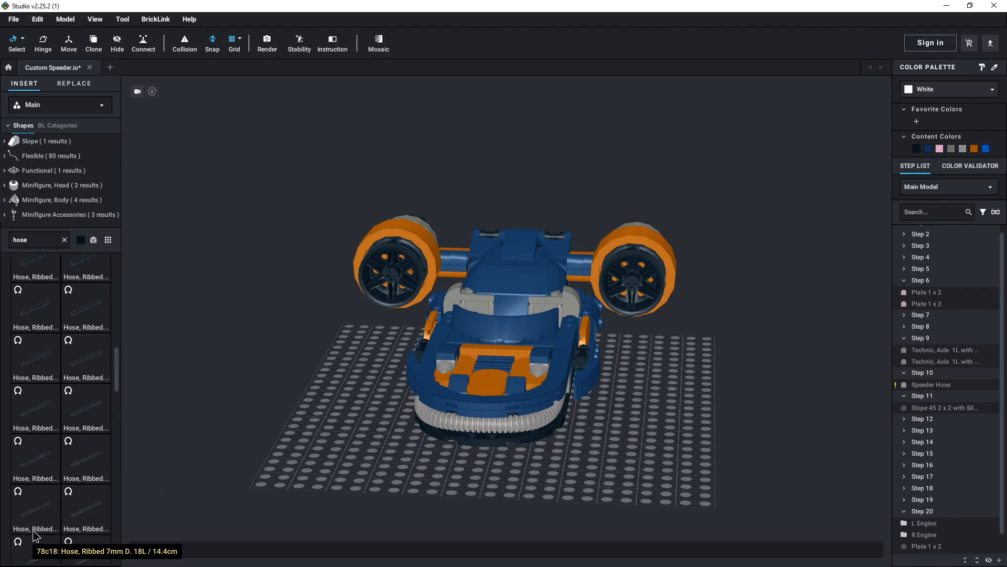
left_click_drag(33, 525, 371, 487)
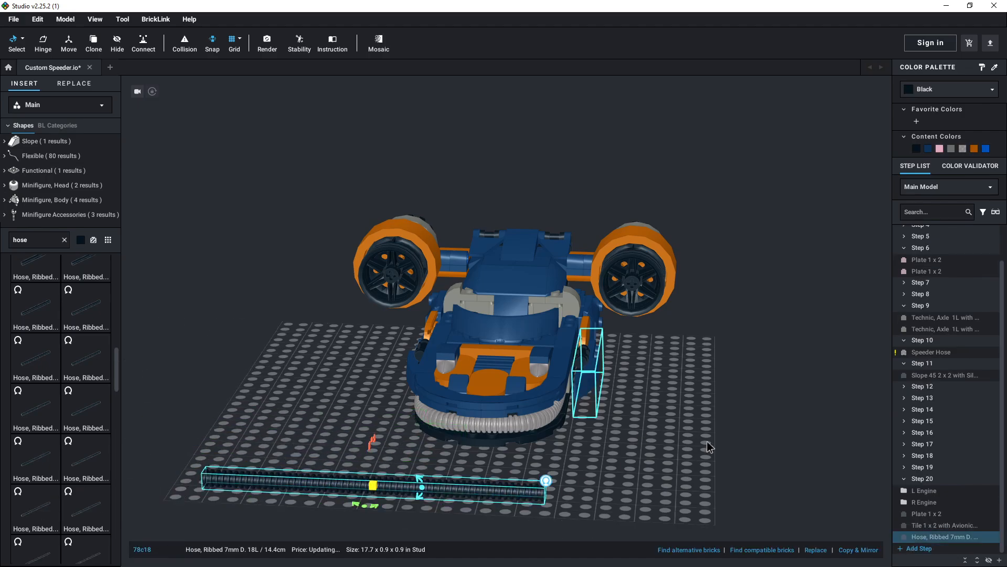
Step: Bend the black ribbed hose into a U shape by bringing one end back beside the other, and finish its flexible editing
left_click(718, 506)
mouse_move(608, 522)
right_mouse_down()
mouse_move(607, 490)
mouse_move(616, 508)
right_mouse_up()
left_click(592, 511)
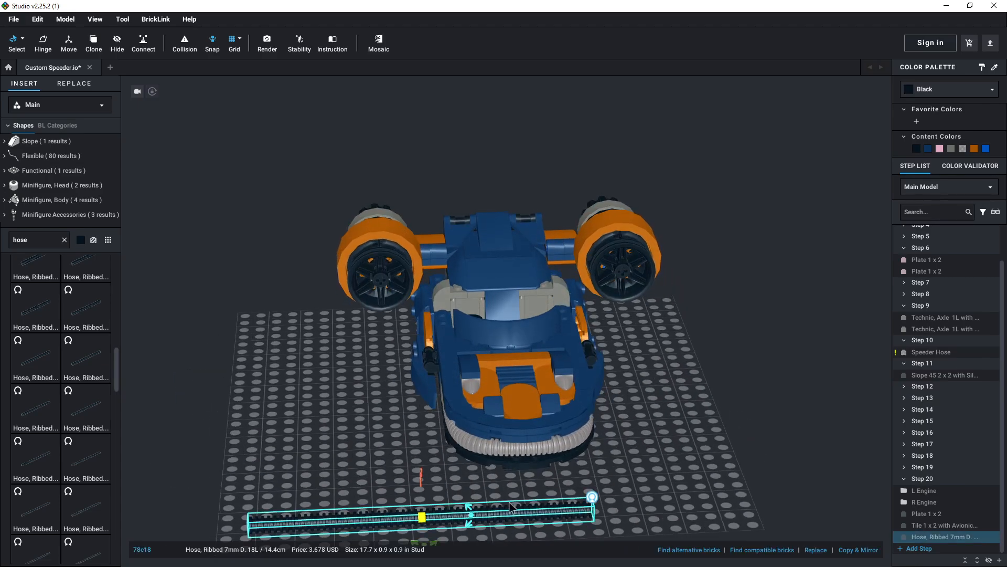
left_click(591, 497)
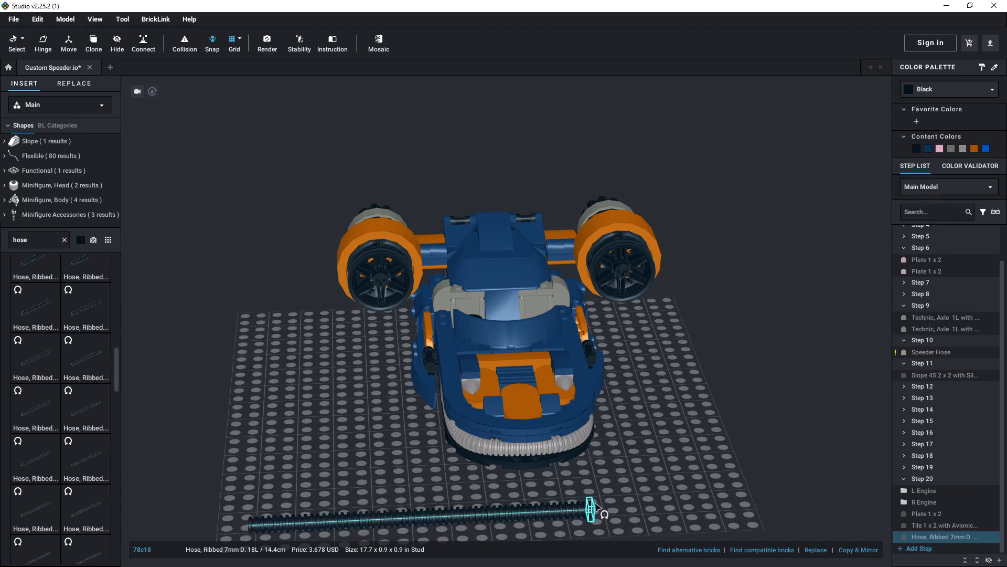
left_click_drag(593, 508, 255, 485)
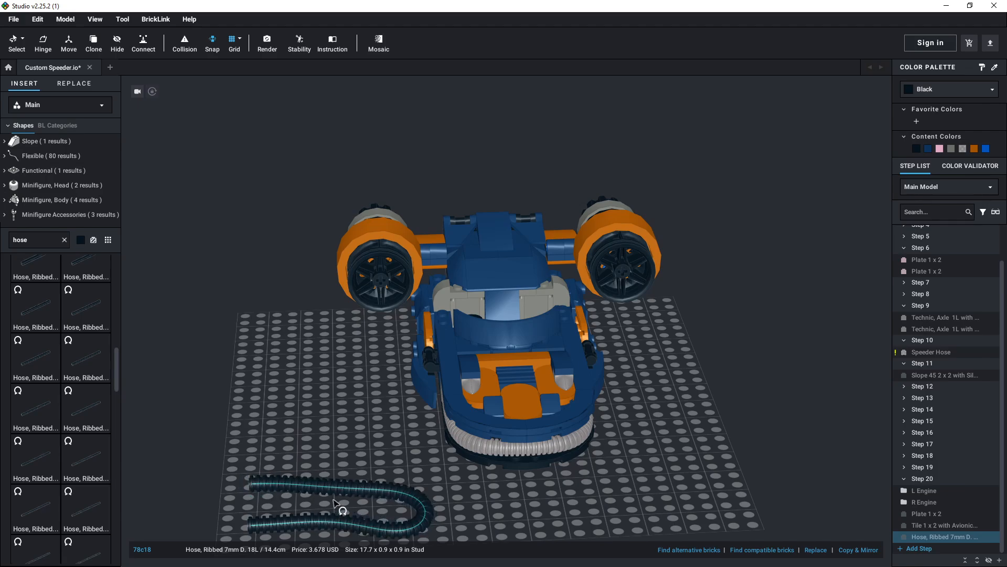
right_click_drag(336, 504, 497, 489)
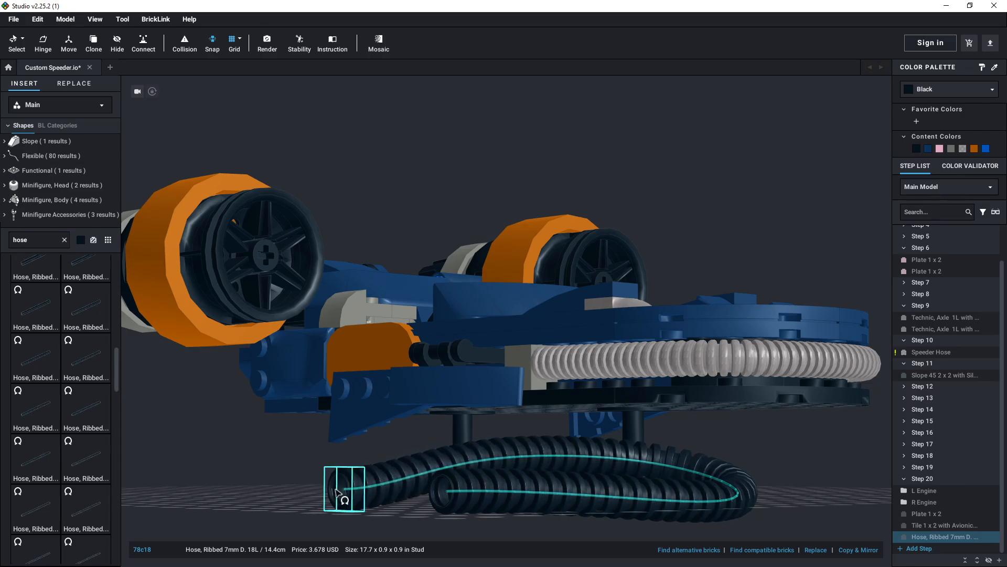
mouse_move(400, 535)
right_mouse_down()
mouse_move(382, 529)
mouse_move(398, 535)
right_mouse_up()
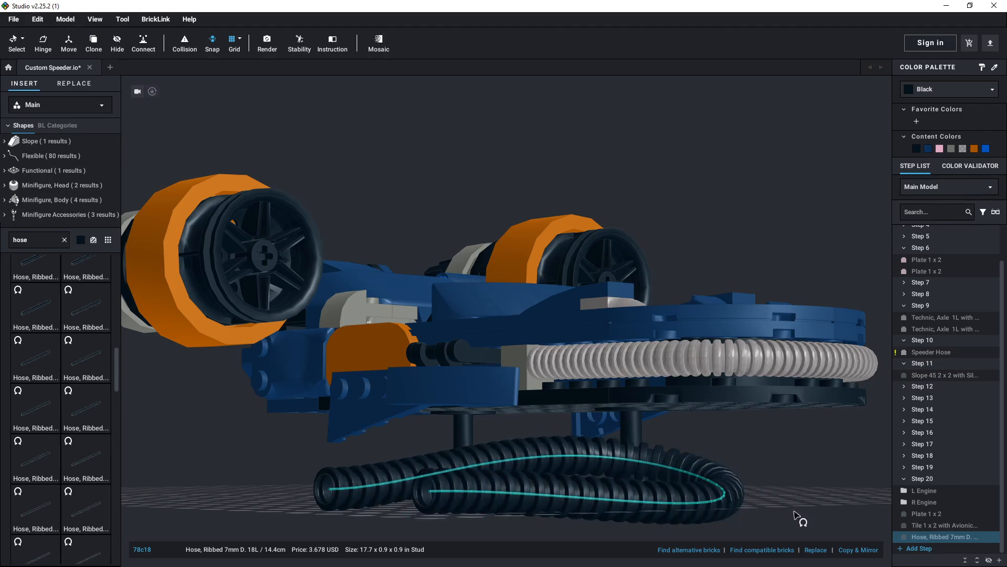
right_click_drag(792, 508, 701, 493)
scroll(749, 495, "down", 5)
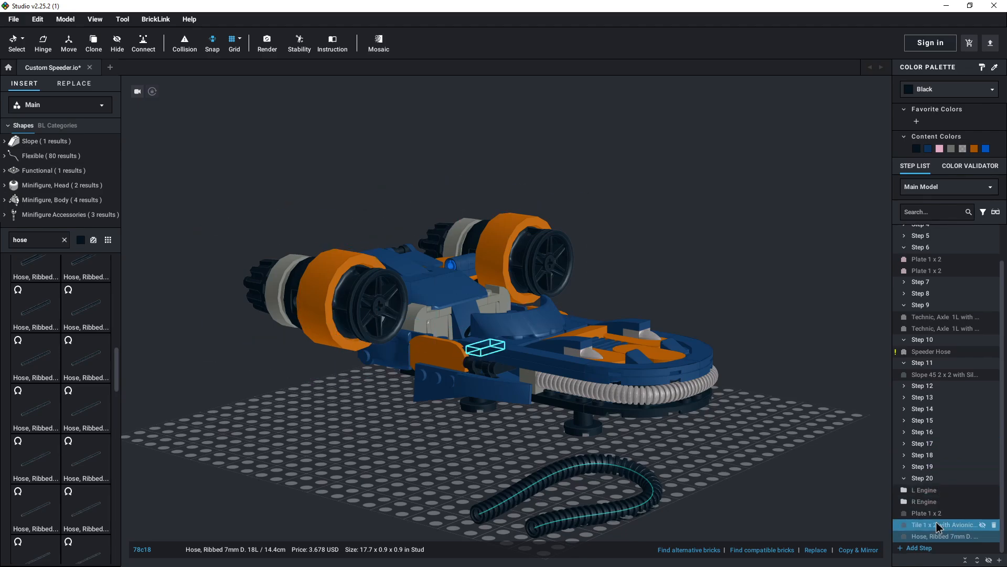
double_click(929, 536)
Step: Try to shift the silver Speeder Hose at the front of the speeder's nose
right_click_drag(647, 419, 668, 417)
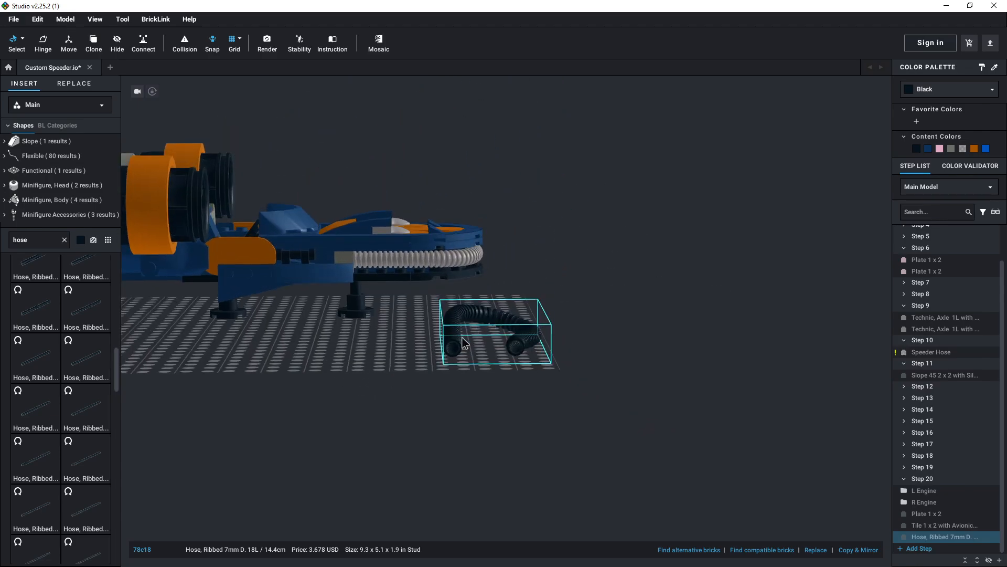
right_click_drag(494, 319, 554, 337)
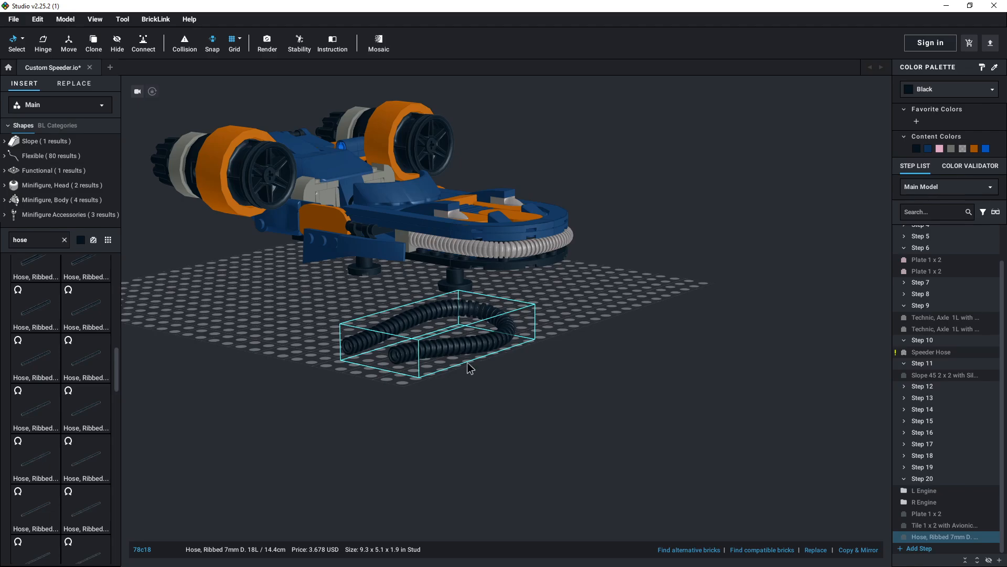
right_click(708, 346)
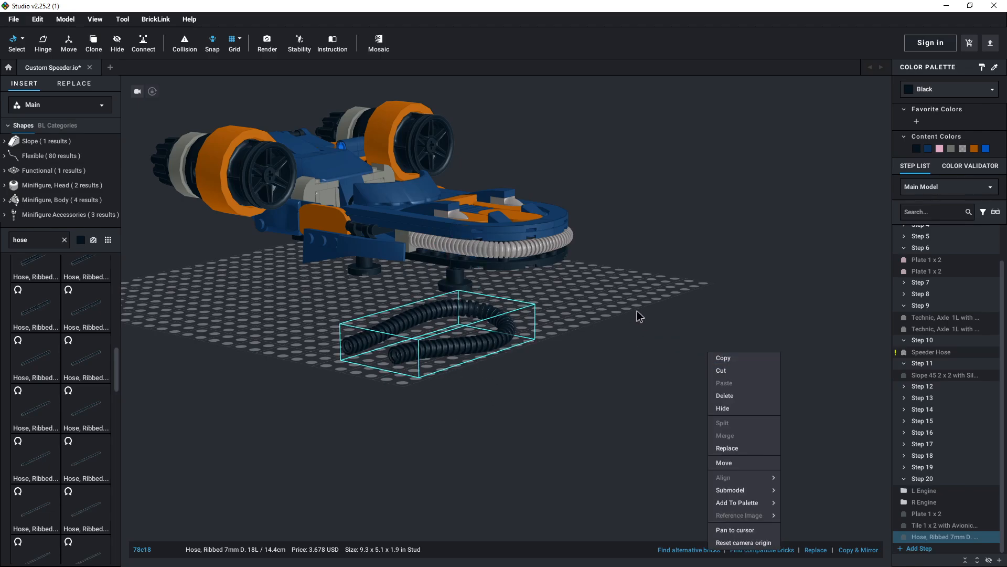
left_click(522, 254)
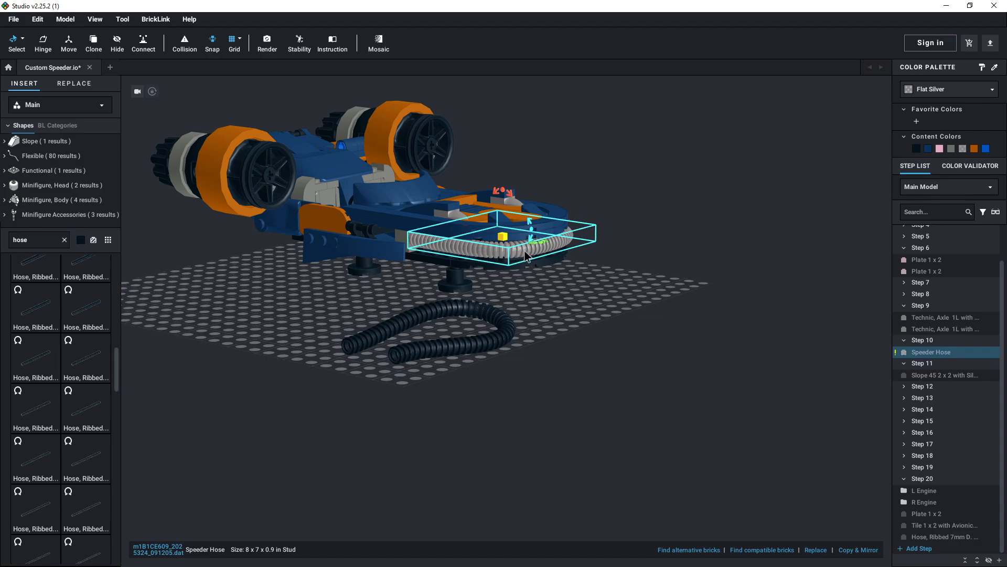
mouse_move(526, 255)
left_mouse_down()
mouse_move(555, 253)
mouse_move(560, 263)
mouse_move(528, 260)
mouse_move(583, 244)
mouse_move(538, 261)
left_mouse_up()
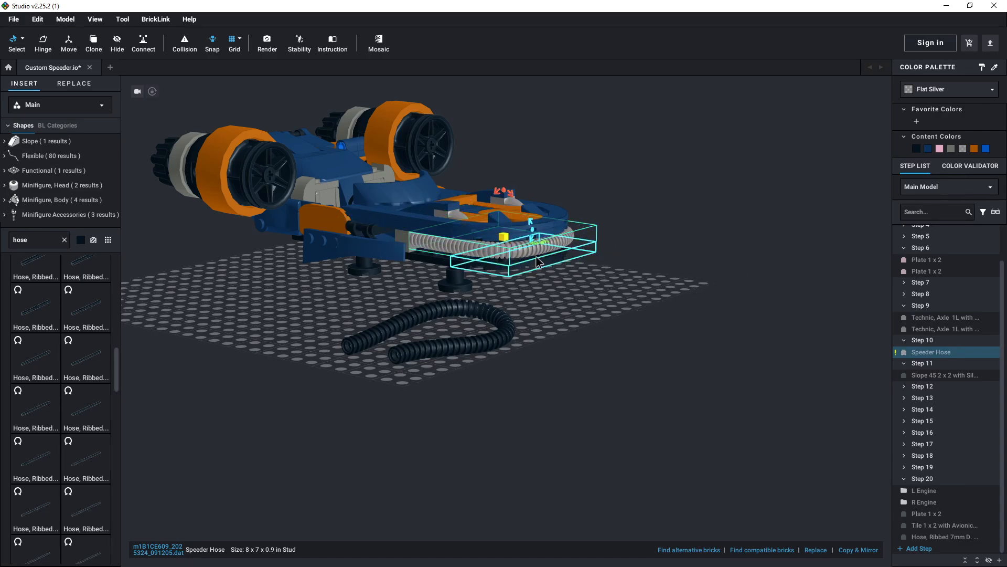
left_click(606, 400)
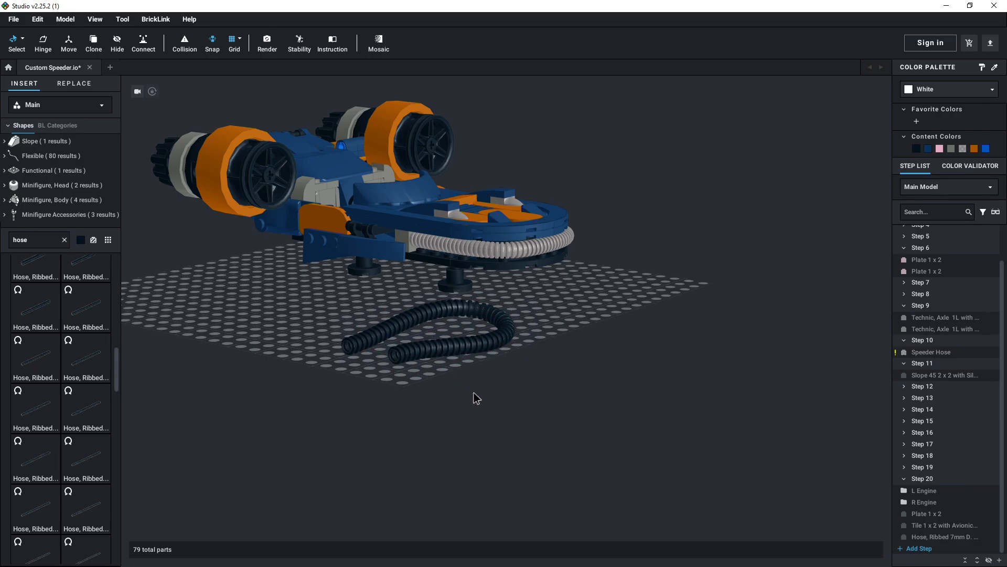
Step: Inspect the bent black hose and the nose's silver hose from several angles, and toggle collision detection
right_click_drag(474, 392, 438, 323)
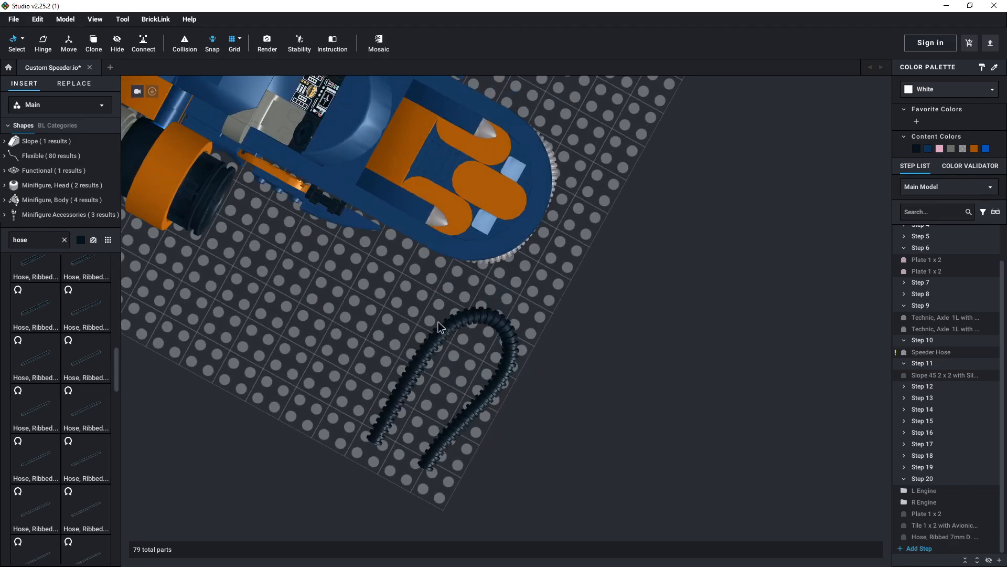
right_click_drag(622, 432, 638, 385)
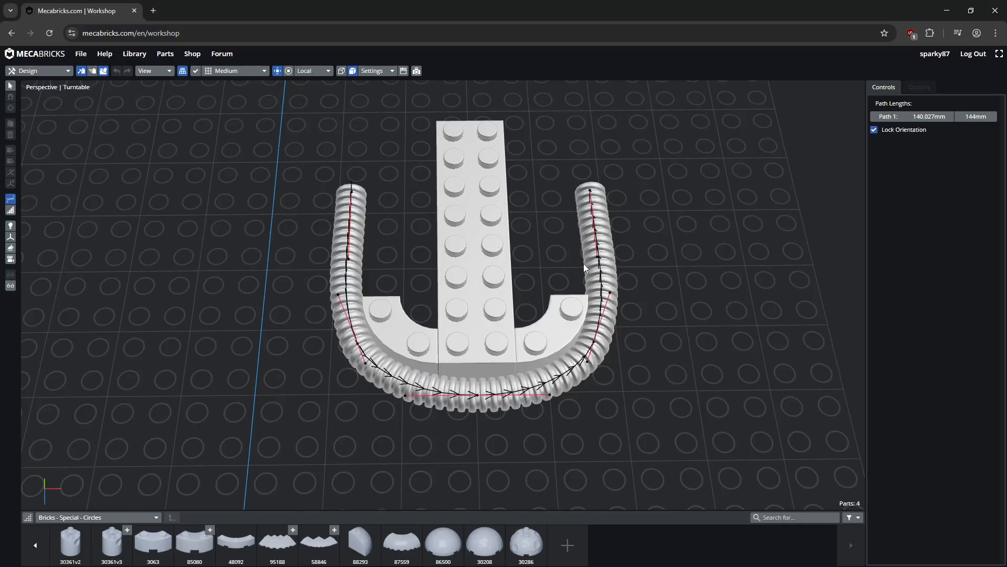
right_click_drag(684, 390, 664, 351)
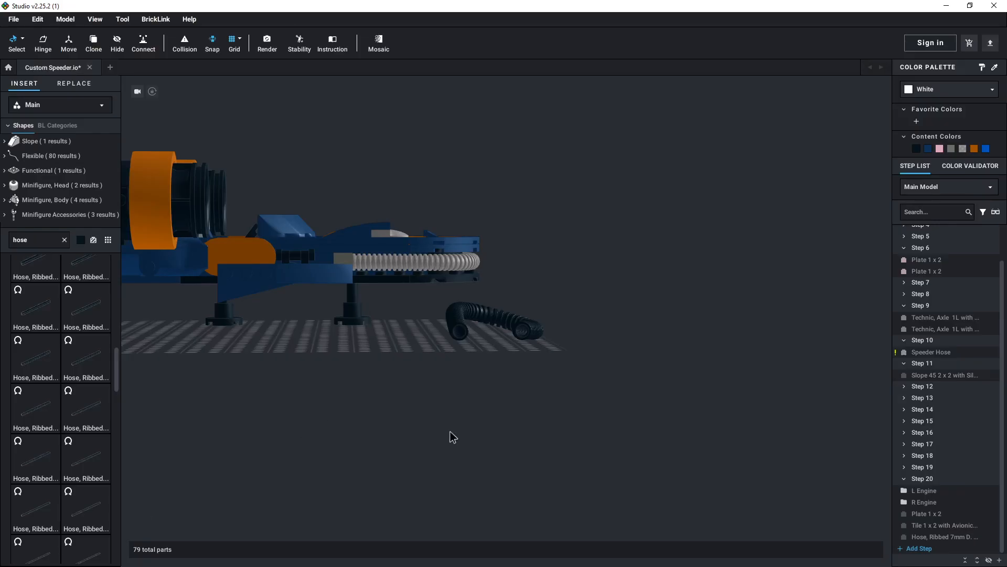
right_click_drag(450, 432, 393, 450)
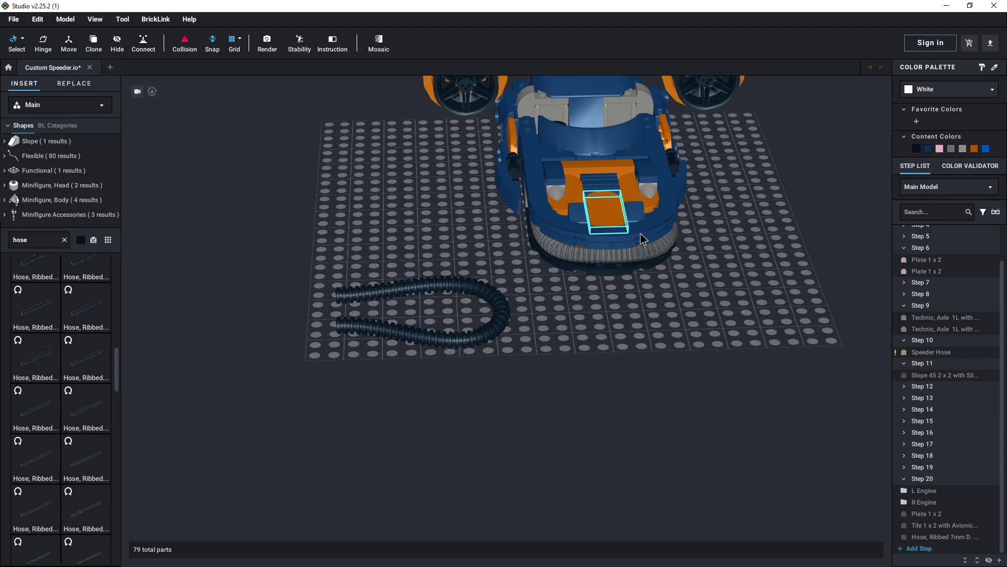
right_click_drag(689, 356, 667, 337)
left_click(731, 265)
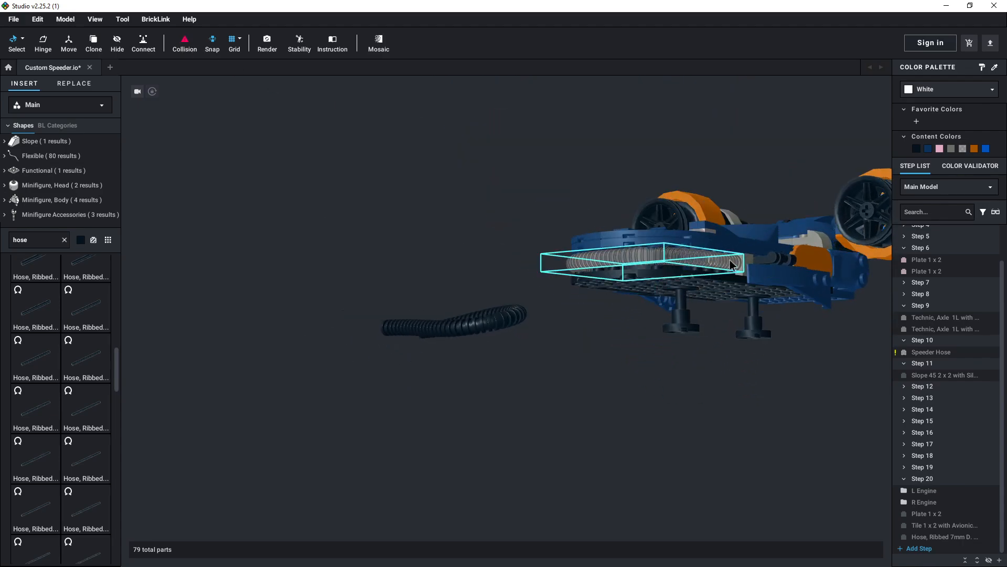
right_click_drag(635, 414, 657, 423)
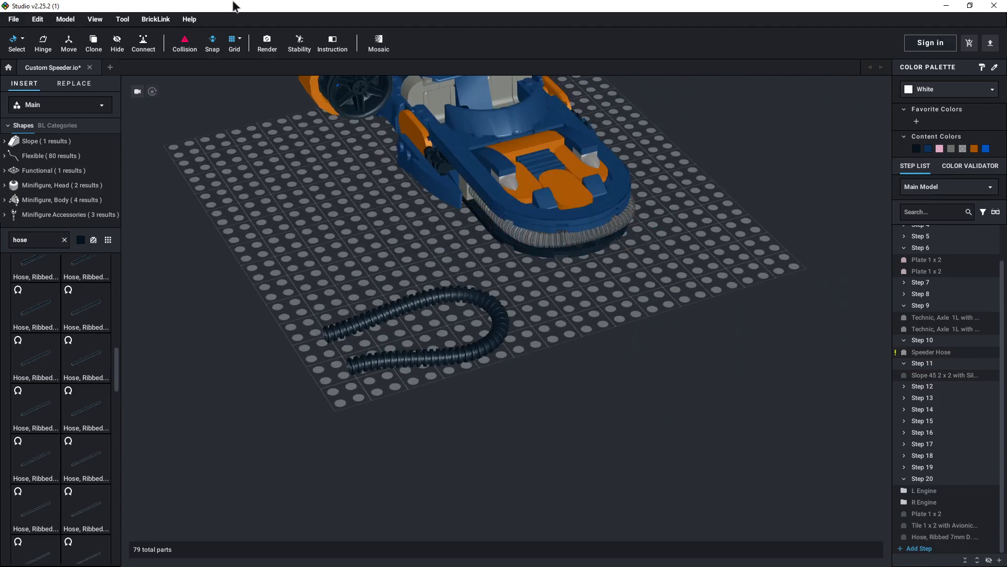
left_click(186, 43)
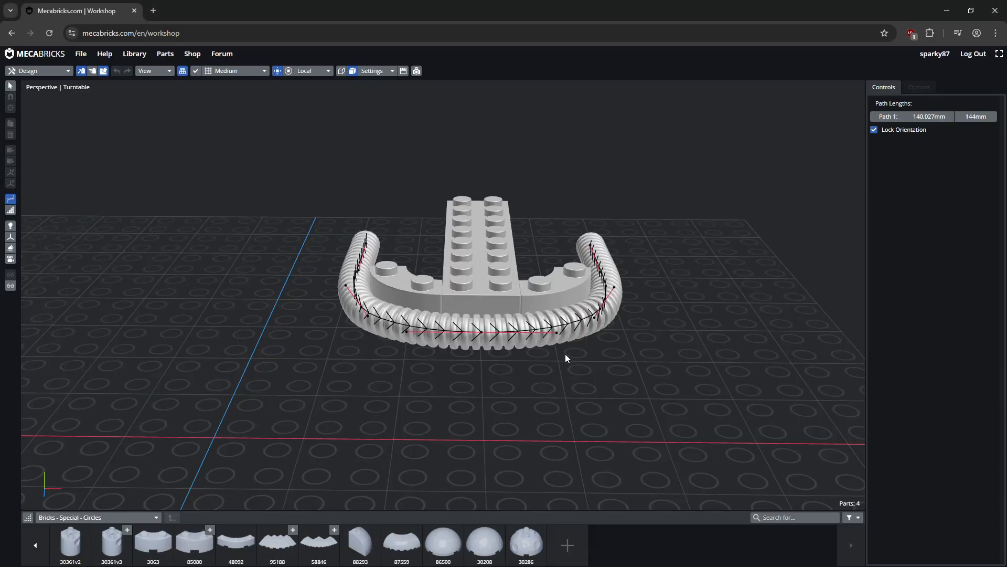
Step: Examine the U-shaped ribbed hose around the bricks in Mecabricks from several angles, leaving and re-entering its flexible path editing
middle_click_drag(616, 372, 600, 485, "shift")
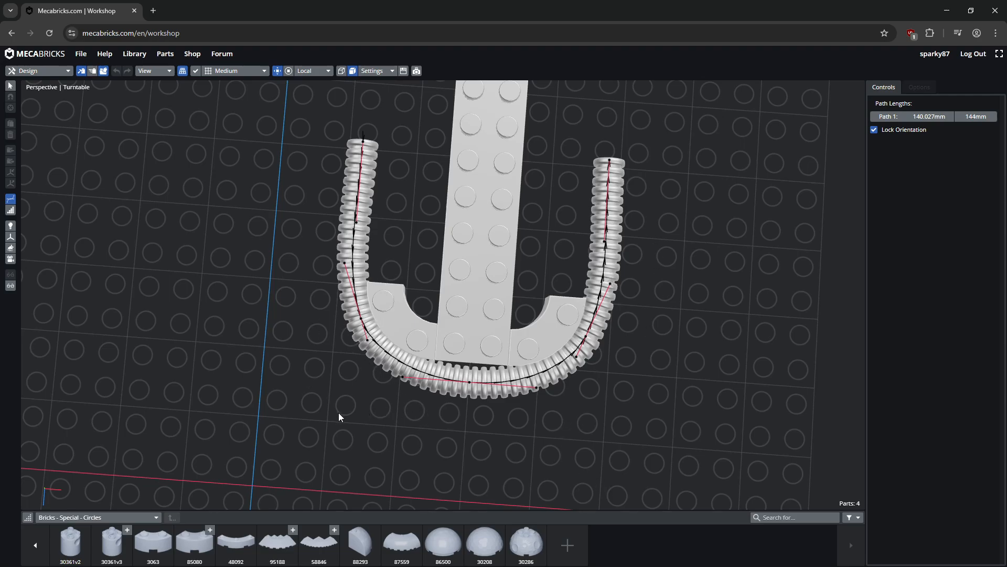
middle_click_drag(338, 417, 440, 328)
middle_click_drag(426, 424, 424, 449, "shift")
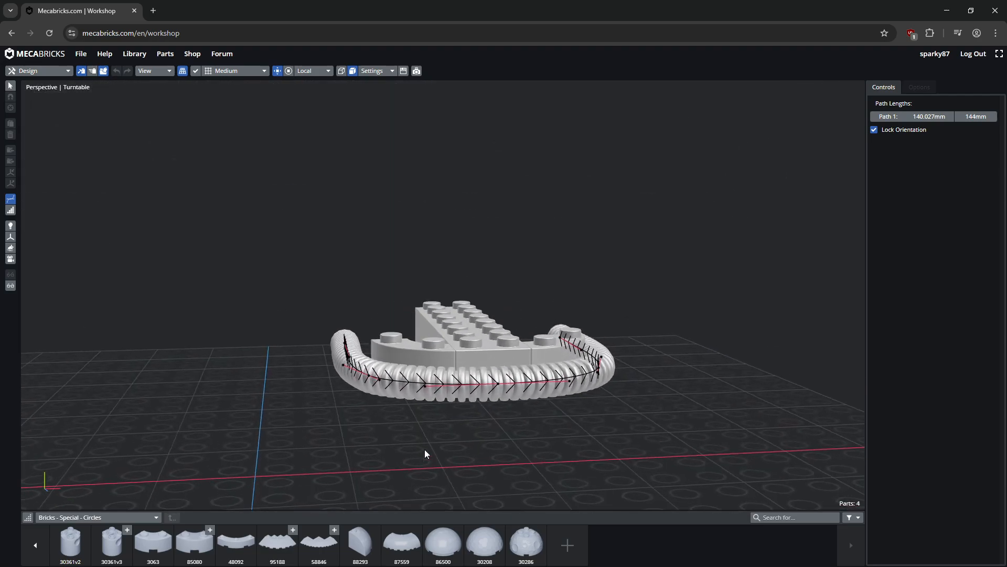
left_click(10, 200)
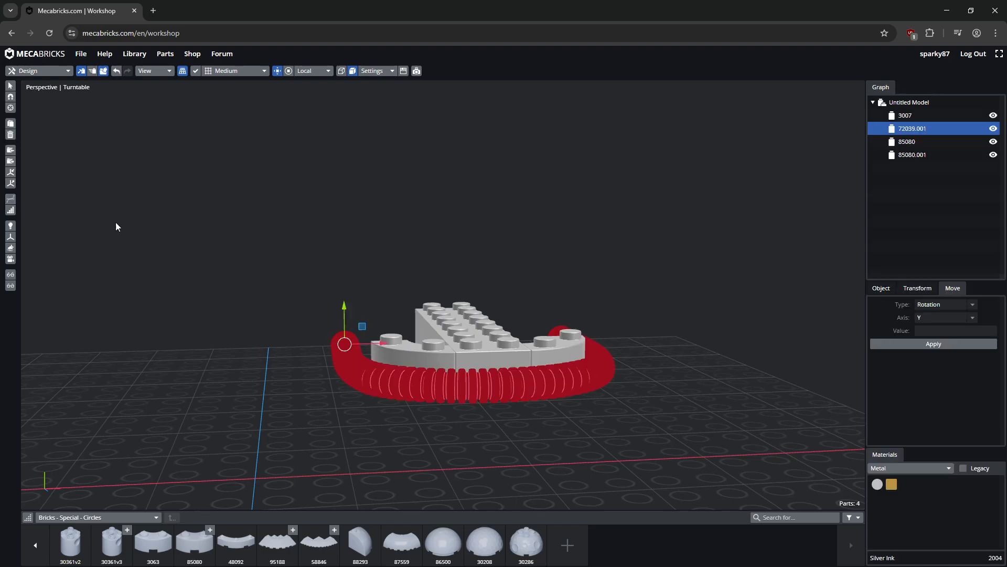
left_click(10, 199)
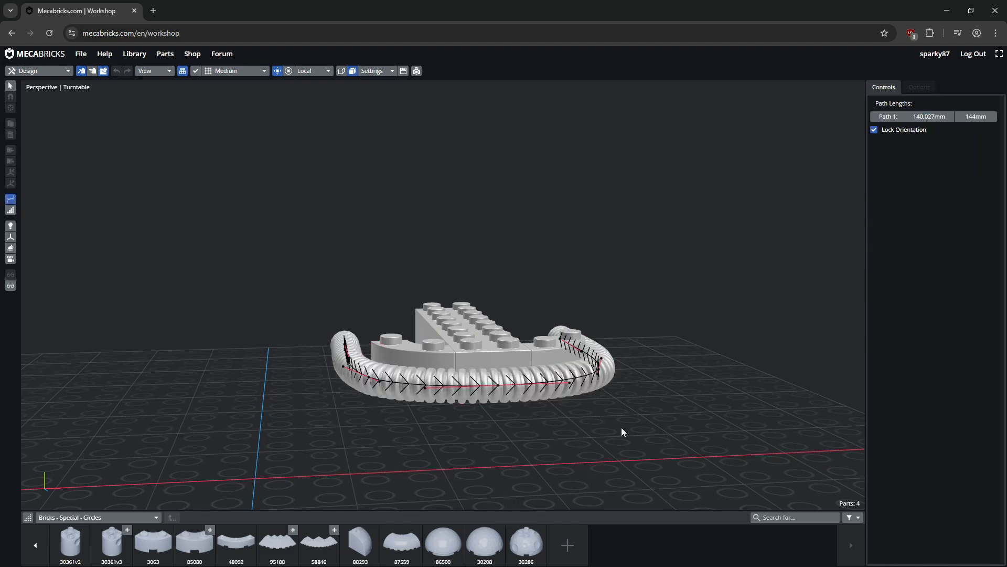
middle_click_drag(622, 434, 619, 500, "shift")
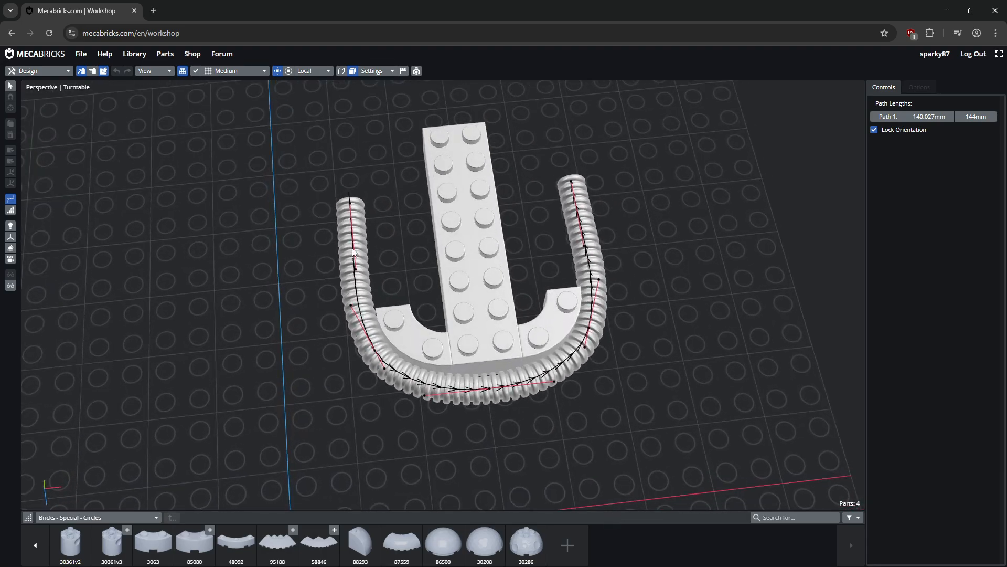
Step: Leave the hose's path editing and delete the 2x8 brick and both curved bricks, keeping only the ribbed hose
left_click(10, 86)
left_click(401, 106)
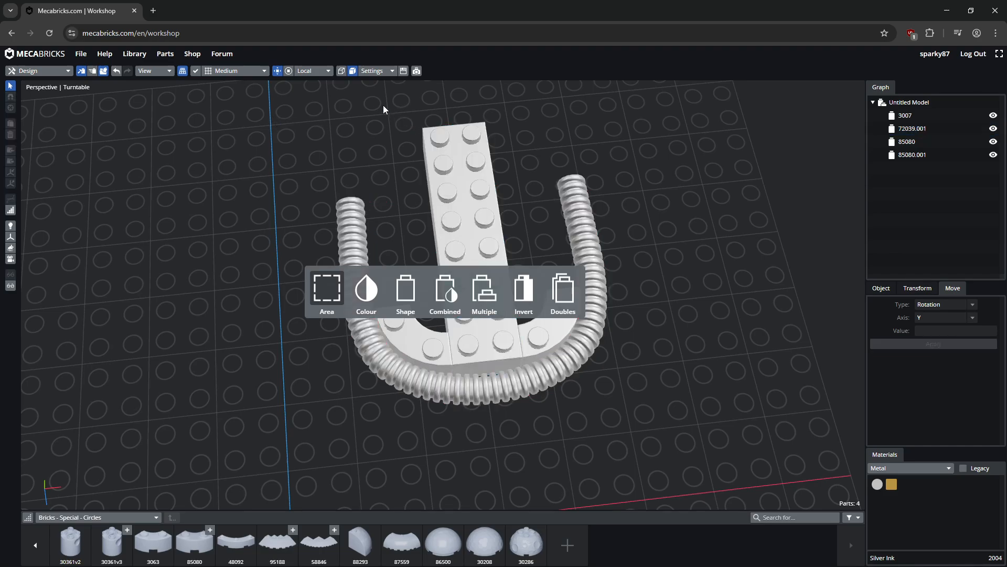
right_click_drag(383, 105, 392, 133)
left_click(502, 363)
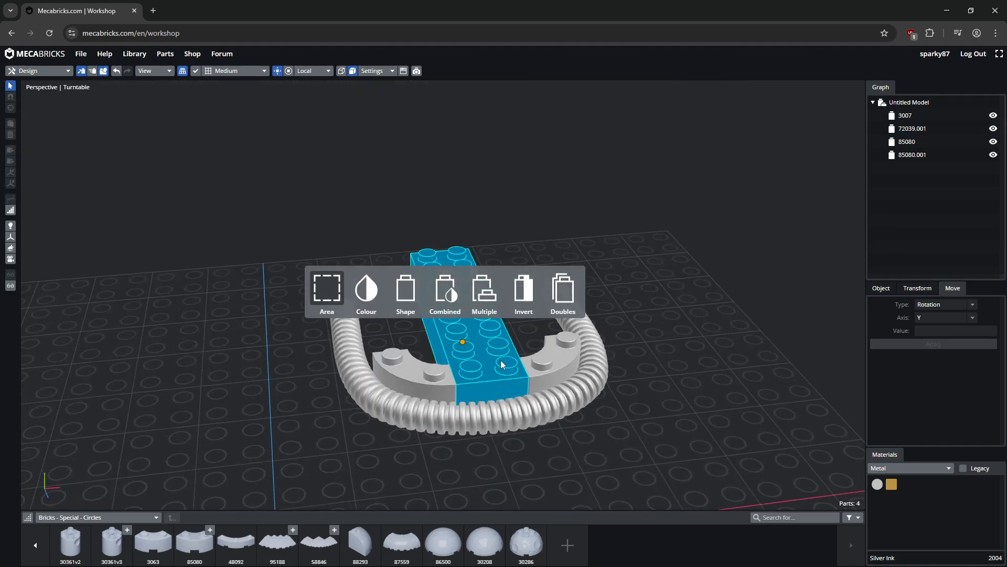
left_click(424, 372)
key("Delete")
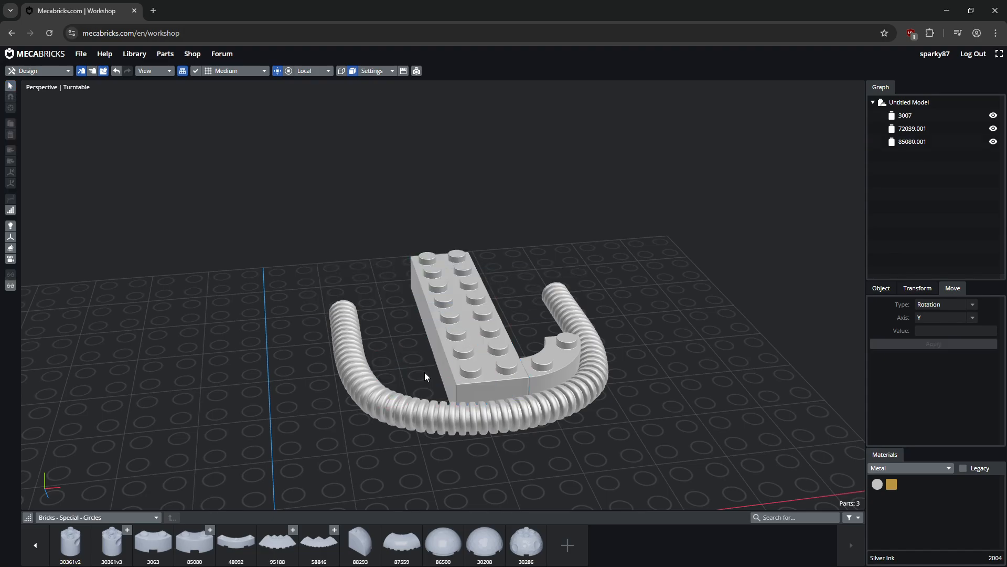
left_click(489, 360)
key("Delete")
left_click(546, 367)
key("Delete")
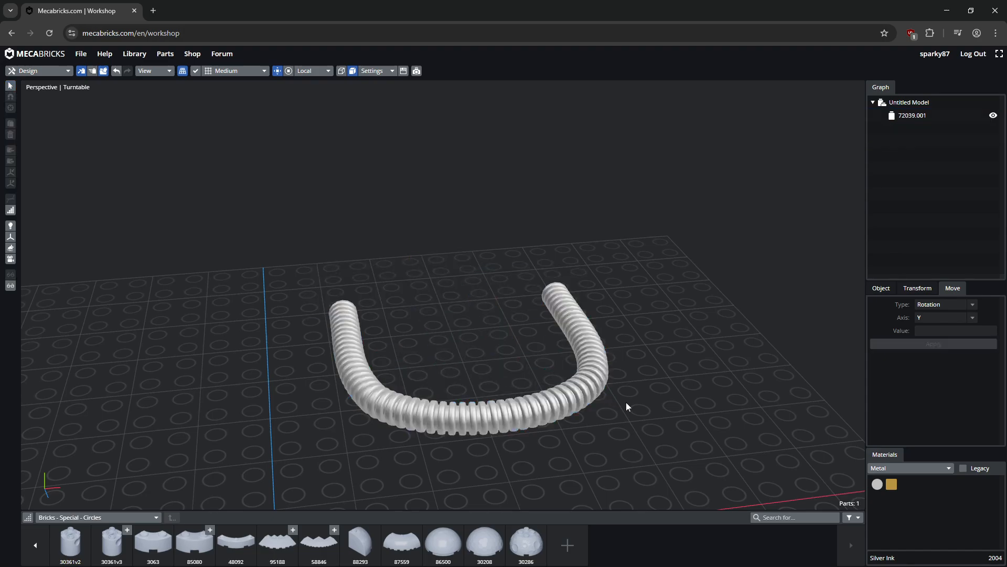
Step: Export the U-shaped hose in Wavefront (.obj) format without the logo on studs
left_click(575, 390)
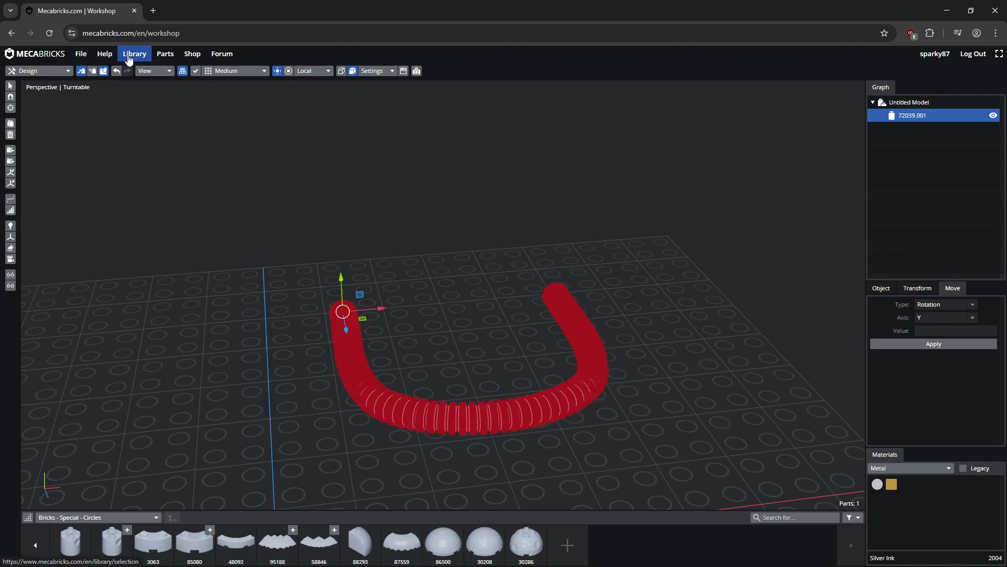
left_click(81, 55)
left_click(89, 121)
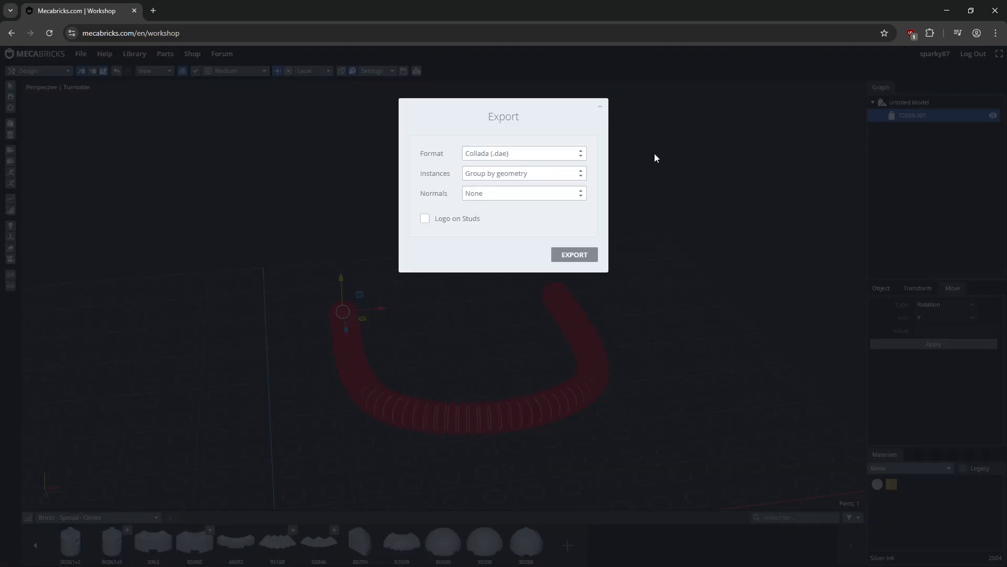
left_click(541, 157)
left_click(499, 197)
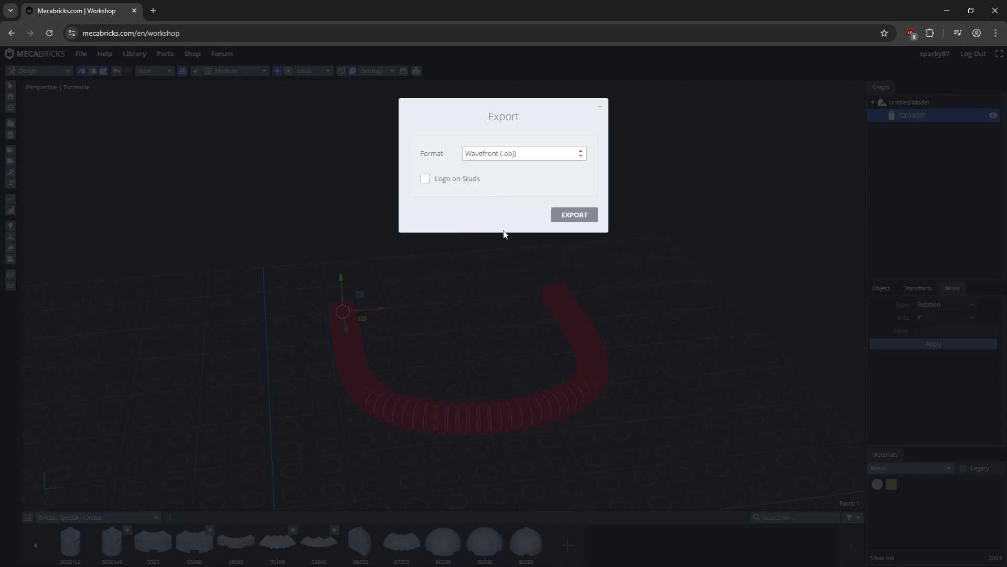
left_click(585, 216)
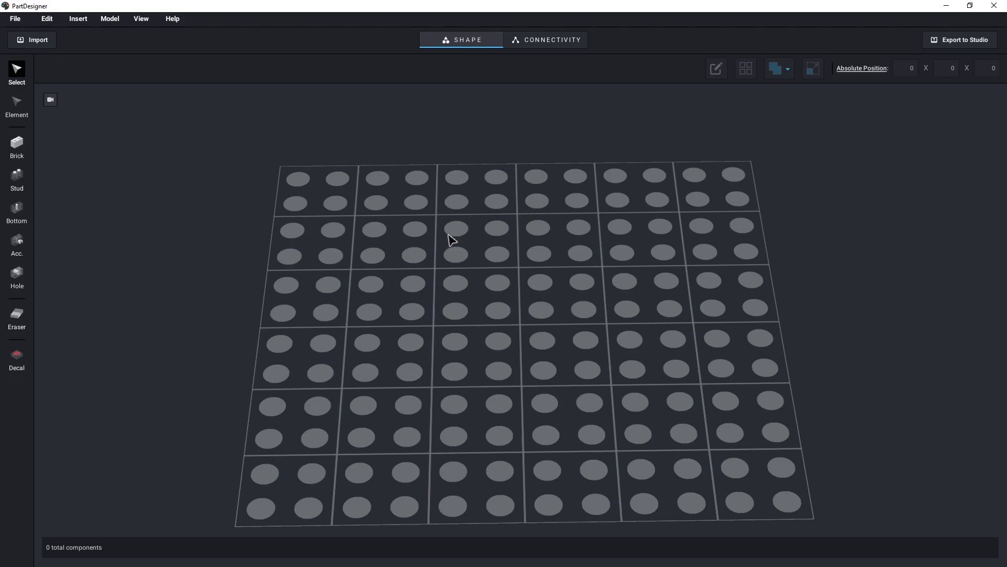
Step: In PartDesigner, import Untitled Model.obj from the Downloads folder as a 3D object
right_click_drag(630, 389, 630, 382)
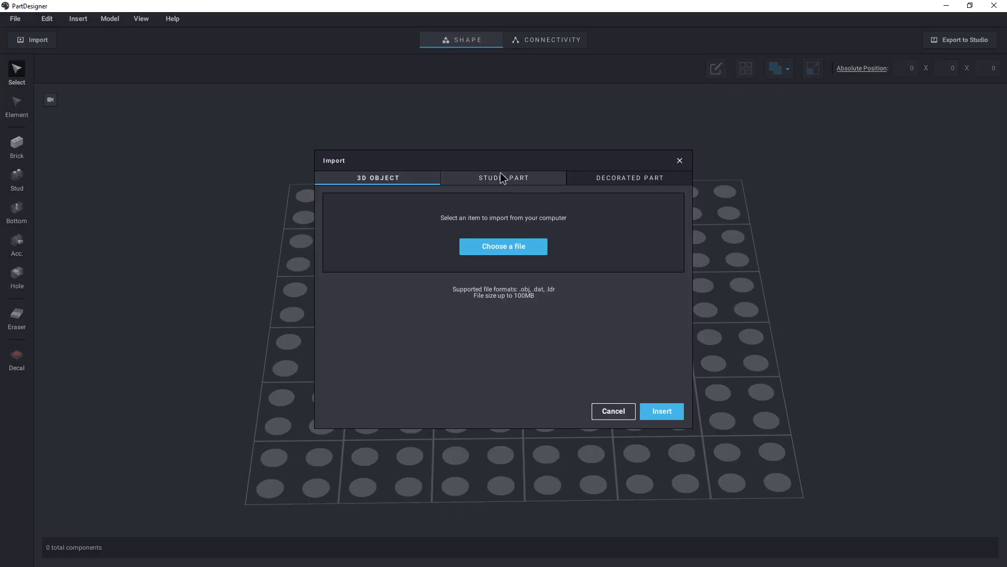
left_click(487, 243)
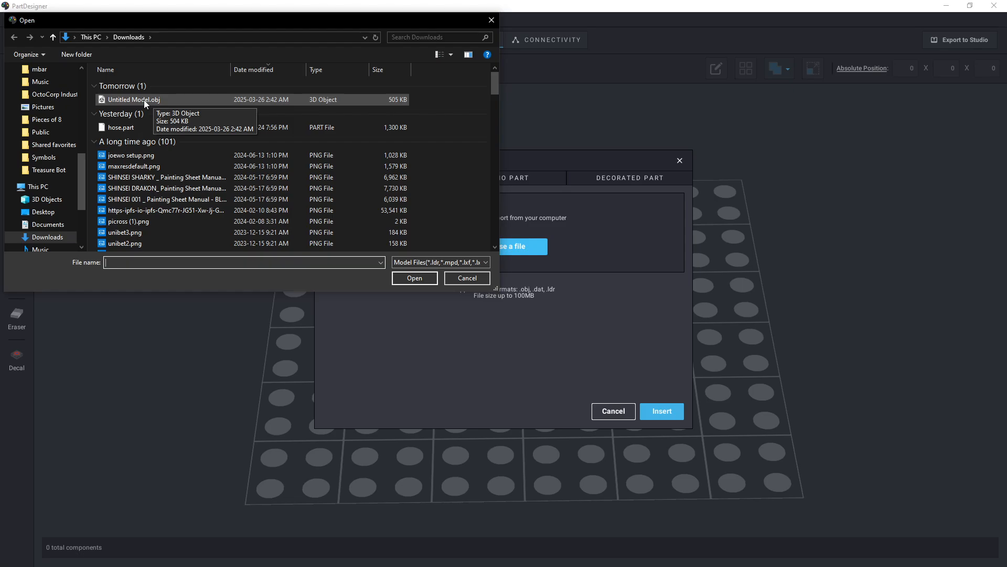
left_click(144, 100)
left_click(414, 278)
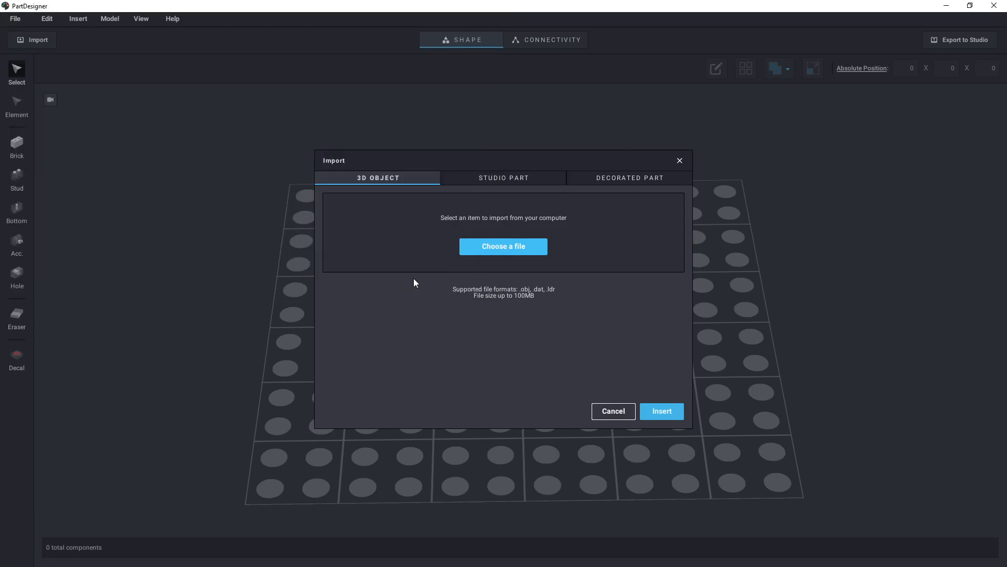
left_click(661, 412)
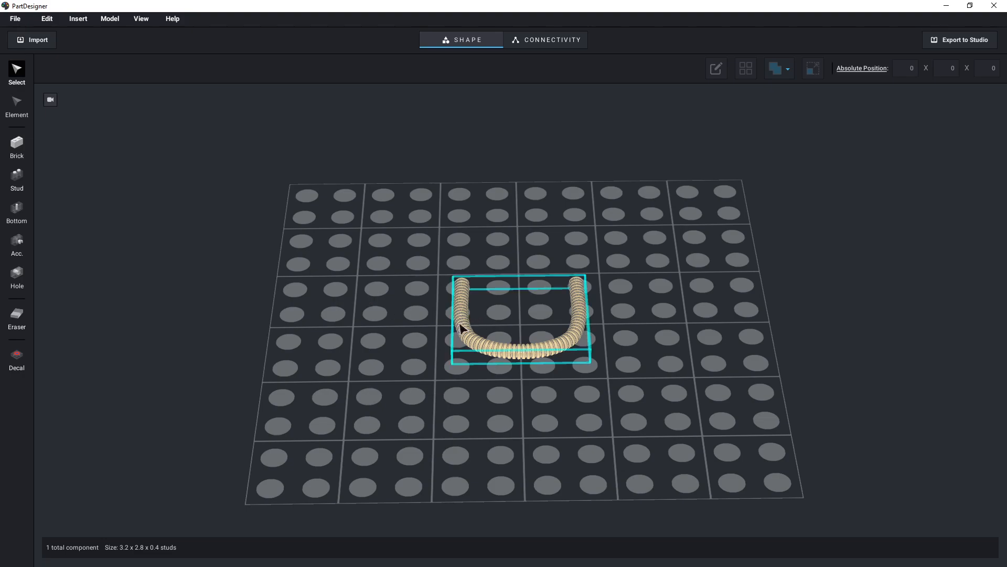
Step: Move the imported hose to the grid's back corner at -4, -4, 0 and scale it up to about 7.87 x 6.883 x 0.921 studs
left_click(468, 340)
left_click_drag(468, 340, 313, 237)
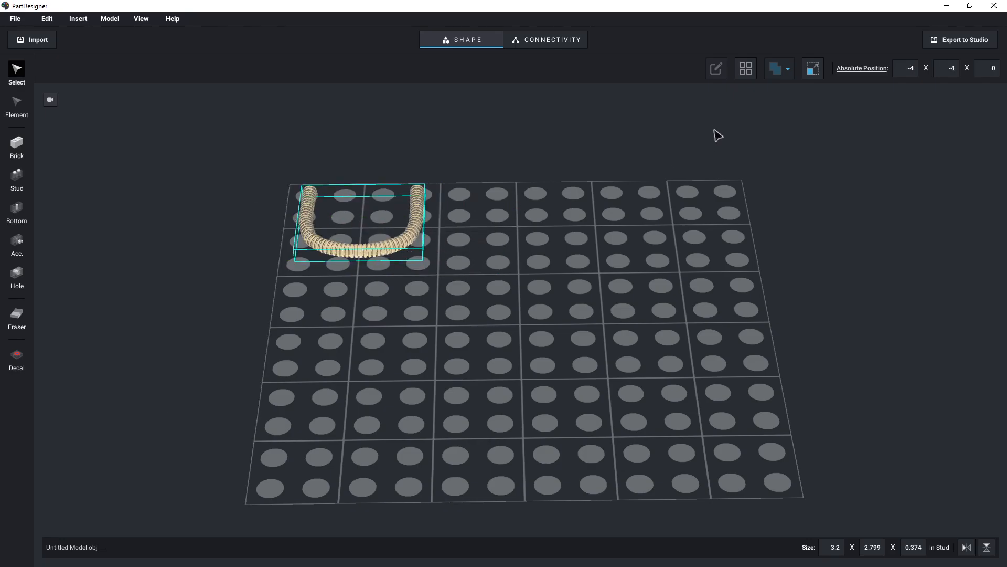
left_click(813, 70)
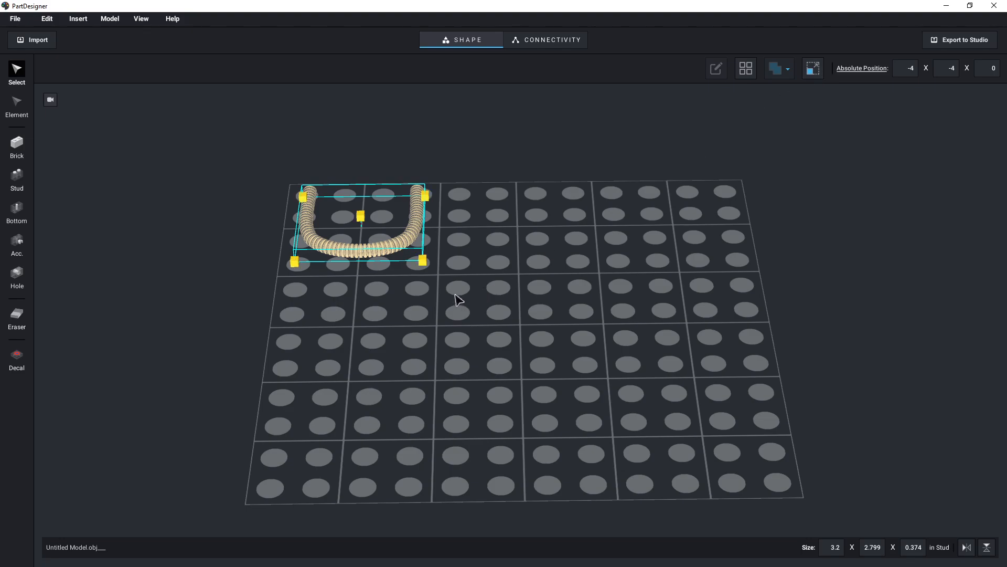
left_click_drag(422, 258, 489, 325)
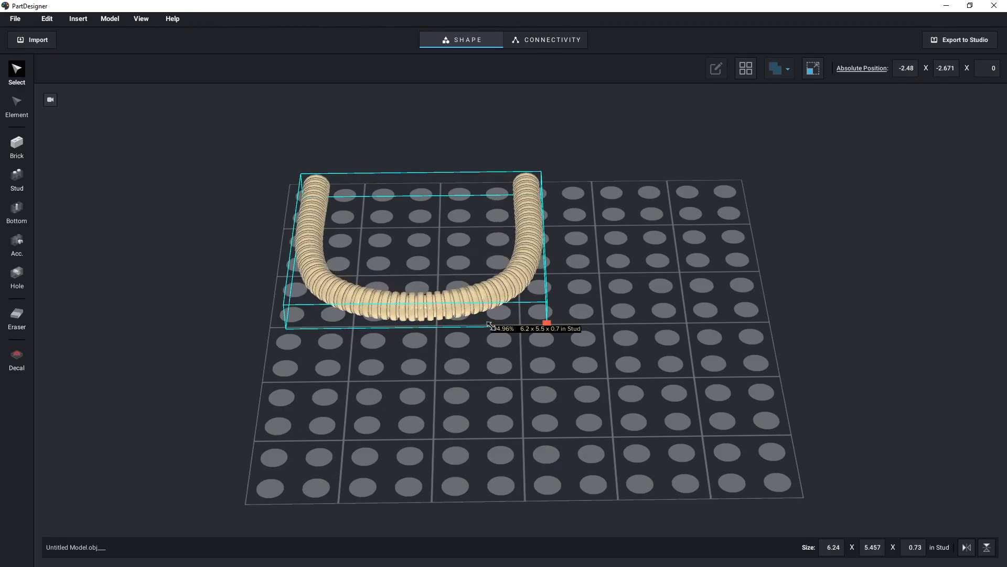
left_click_drag(489, 326, 530, 355)
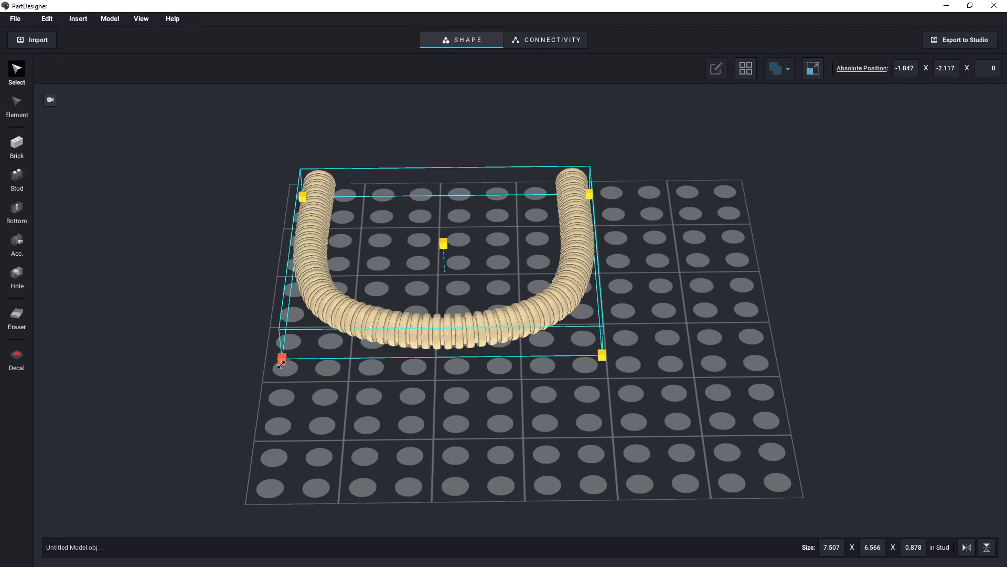
left_click_drag(280, 363, 283, 366)
left_click(338, 422)
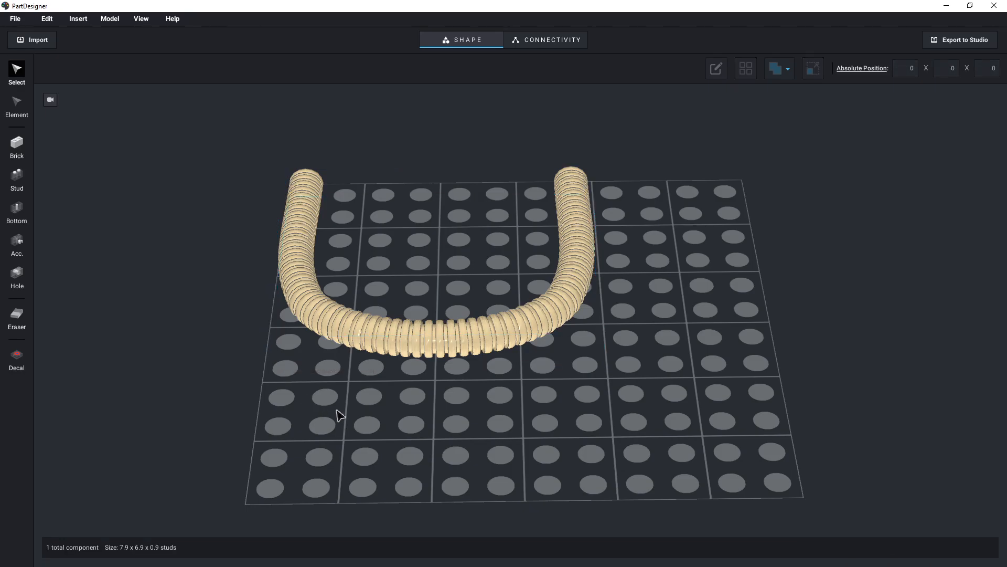
Step: Check the hose's open ends against the grid studs and scale it slightly to about 7.947 x 6.951 x 0.93 studs
right_click_drag(337, 411, 431, 404)
left_click(429, 408)
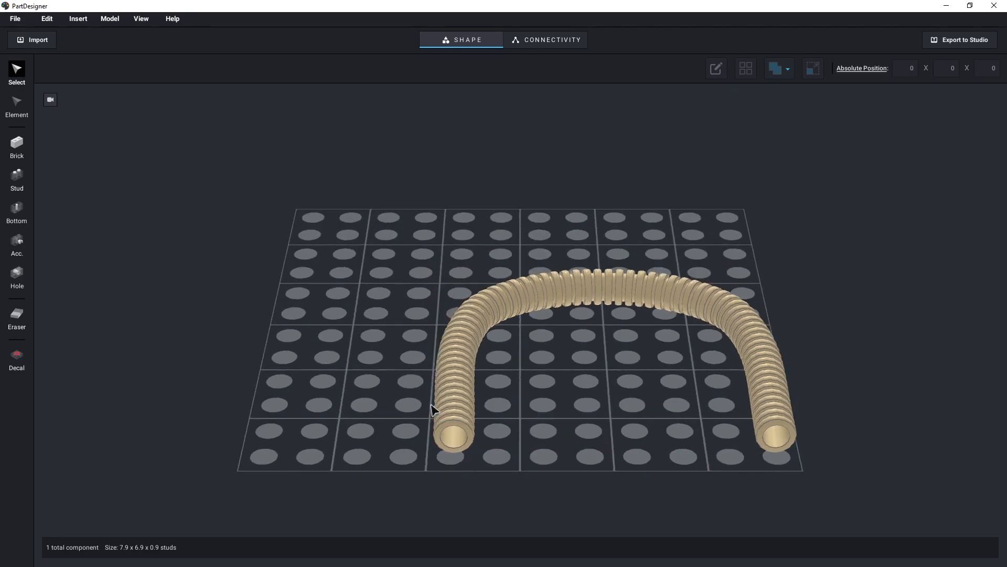
left_click(457, 435)
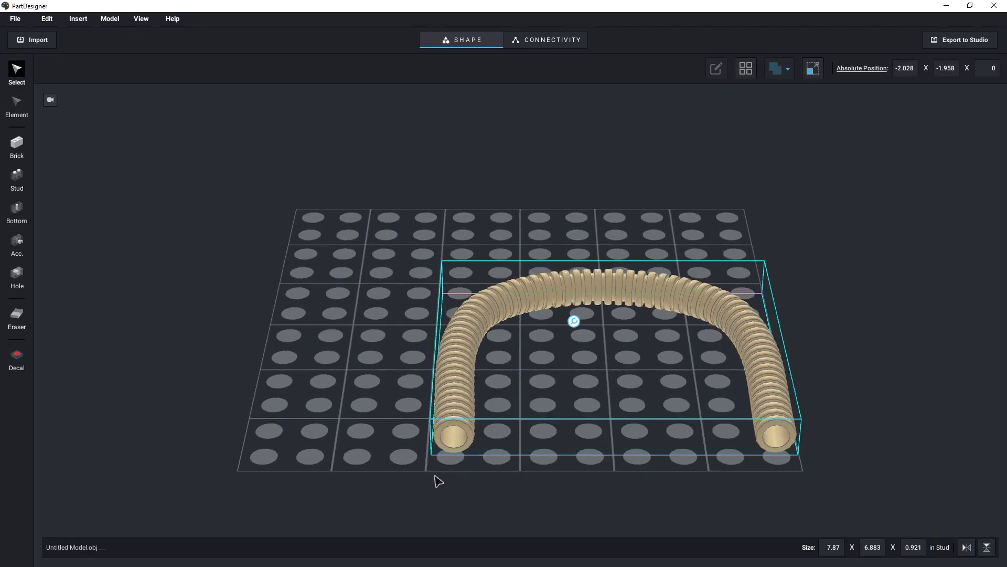
right_click_drag(452, 477, 509, 506)
right_click_drag(571, 451, 556, 434)
left_click(813, 69)
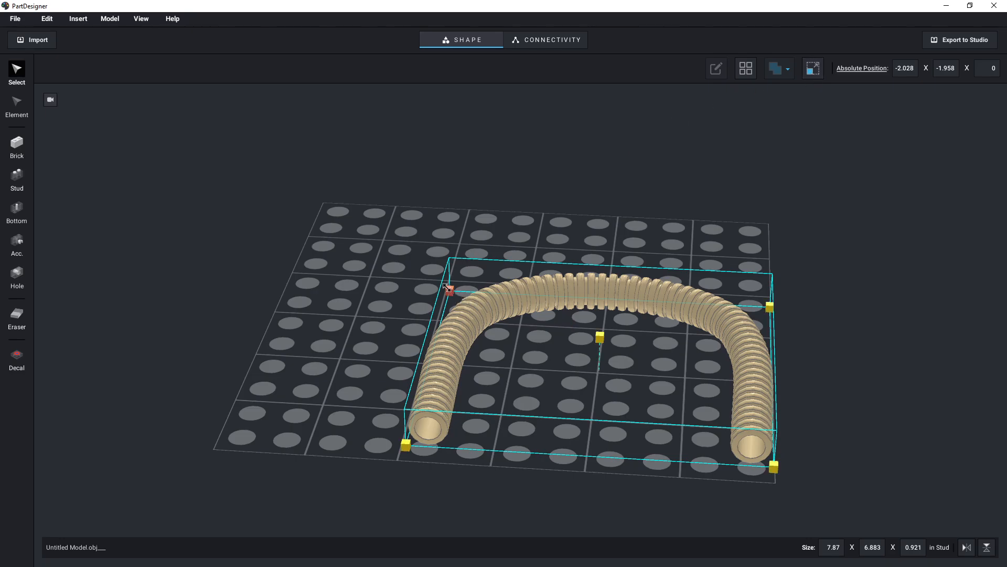
left_click_drag(447, 286, 446, 288)
left_click(589, 414)
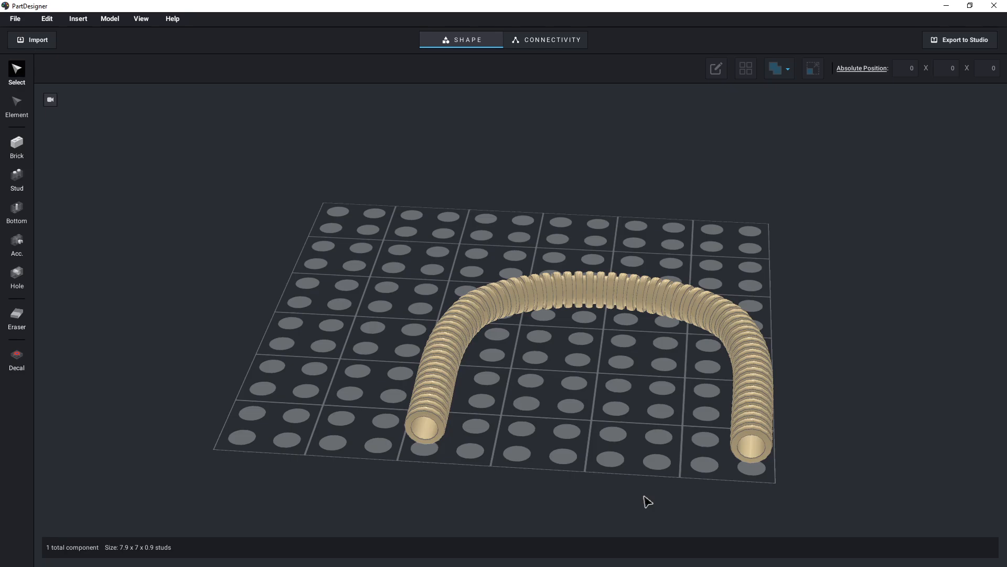
Step: Move the hose toward the middle of the grid, to absolute position 0, -0.5, 0
right_click_drag(644, 496, 603, 500)
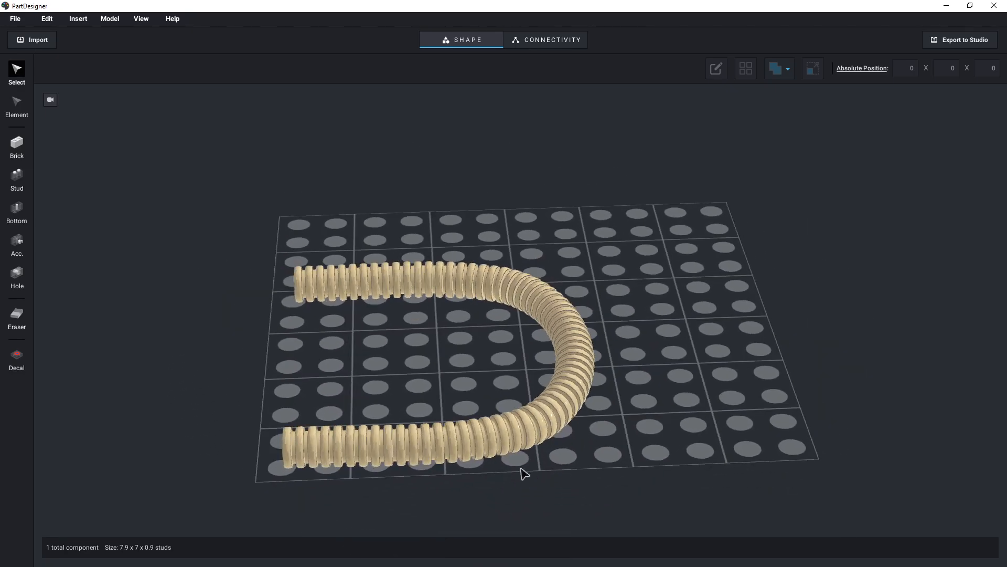
left_click_drag(438, 450, 500, 401)
left_click(493, 468)
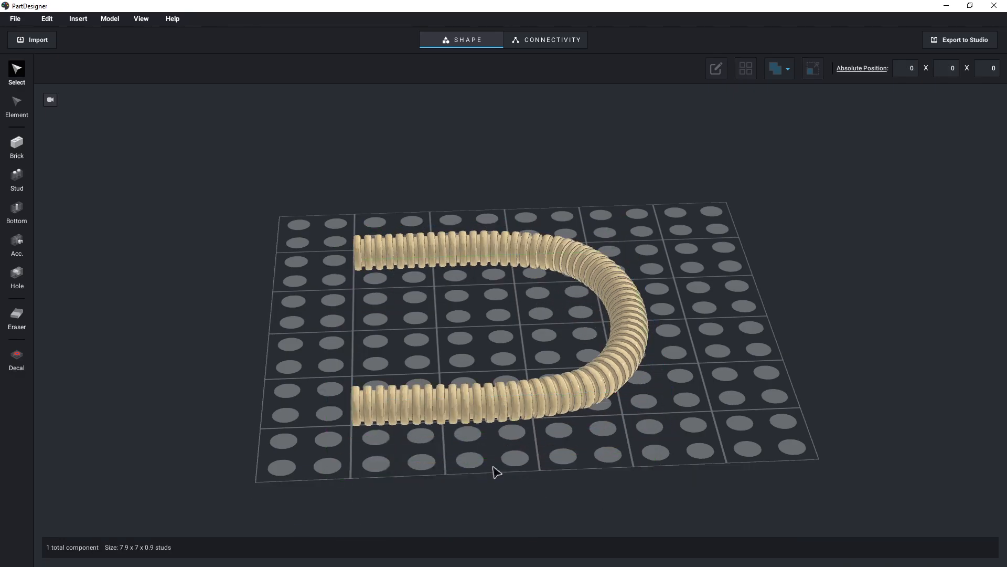
right_click_drag(401, 471, 445, 472)
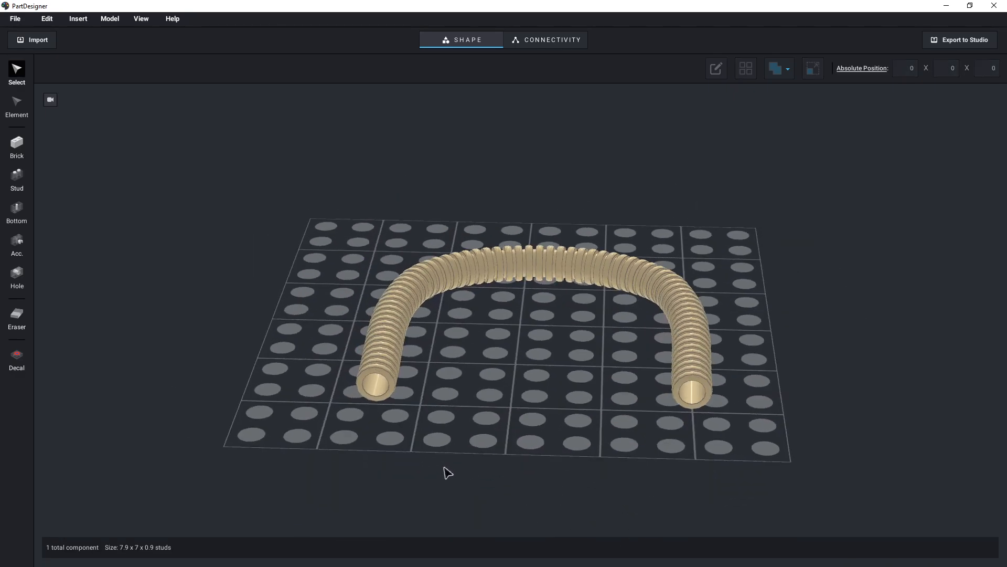
left_click(687, 387)
left_click_drag(687, 388, 682, 388)
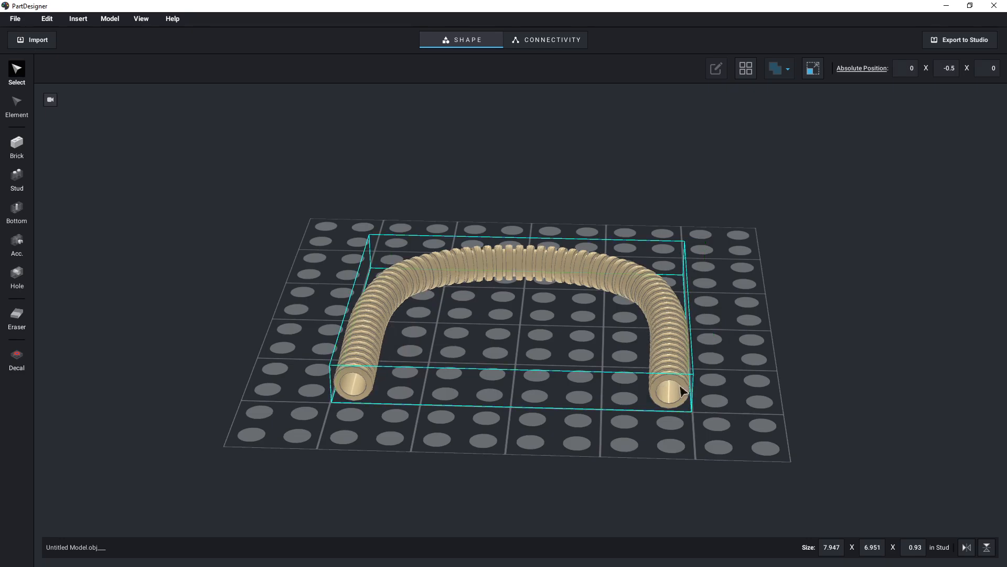
Step: Switch to connectivity editing and place a Technic pin hole connector near each open end of the hose
left_click(562, 47)
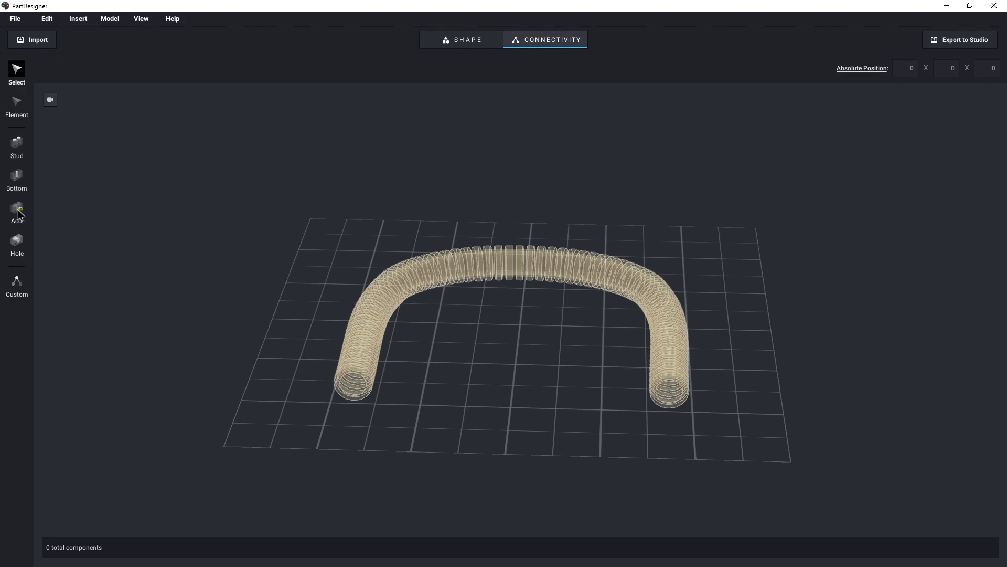
left_click(17, 255)
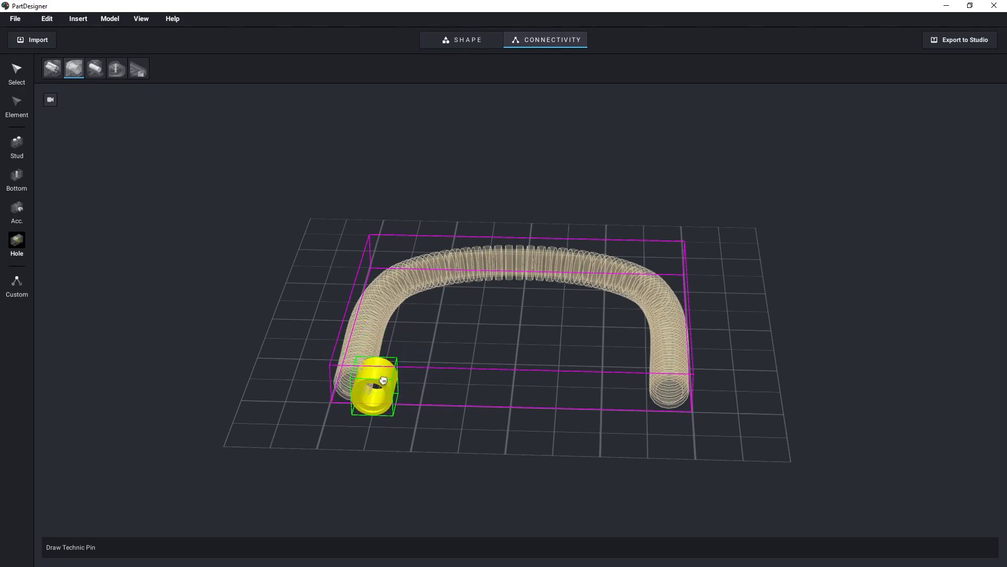
mouse_move(383, 380)
right_mouse_down()
mouse_move(392, 348)
mouse_move(384, 371)
mouse_move(385, 362)
right_mouse_up()
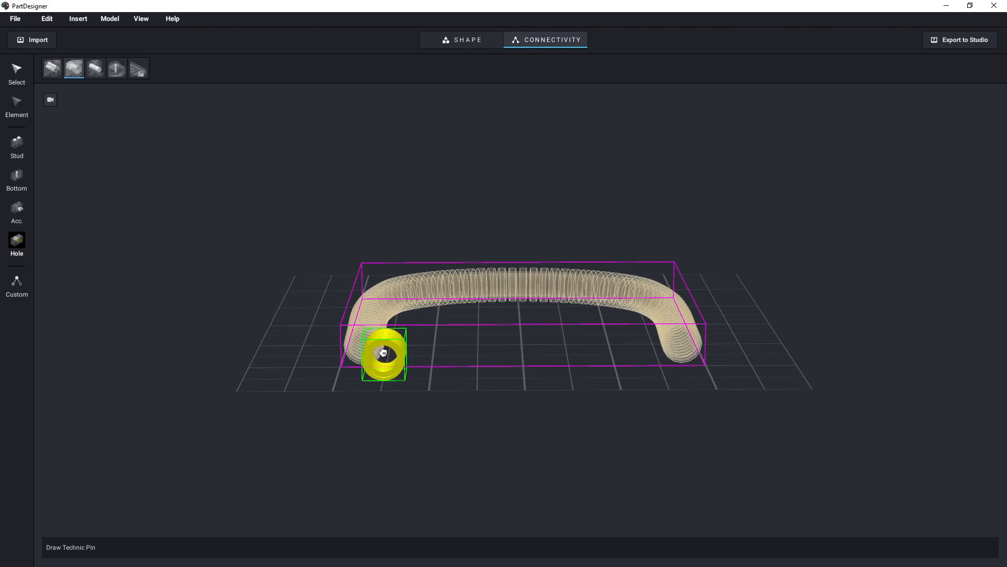
left_click(381, 348)
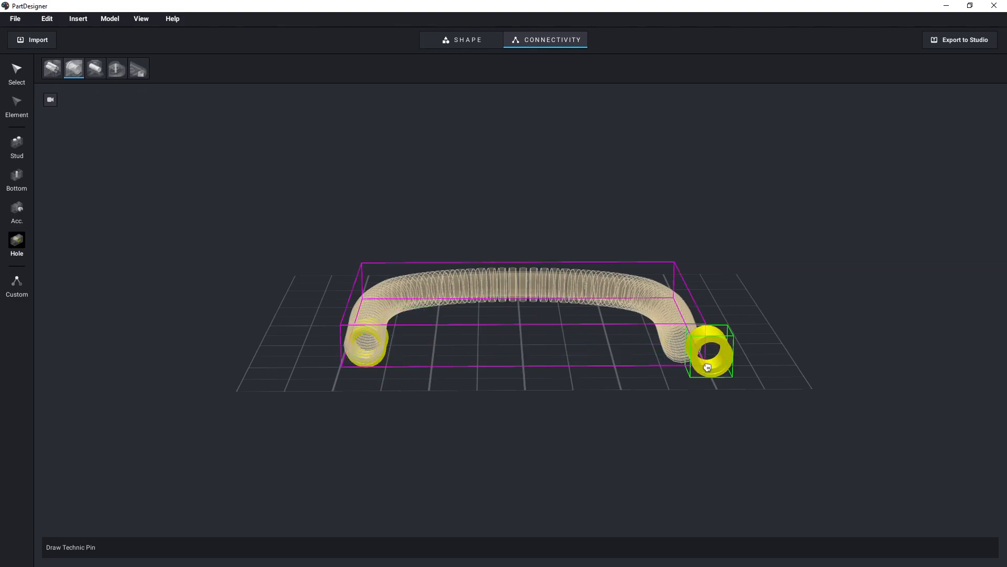
left_click(685, 348)
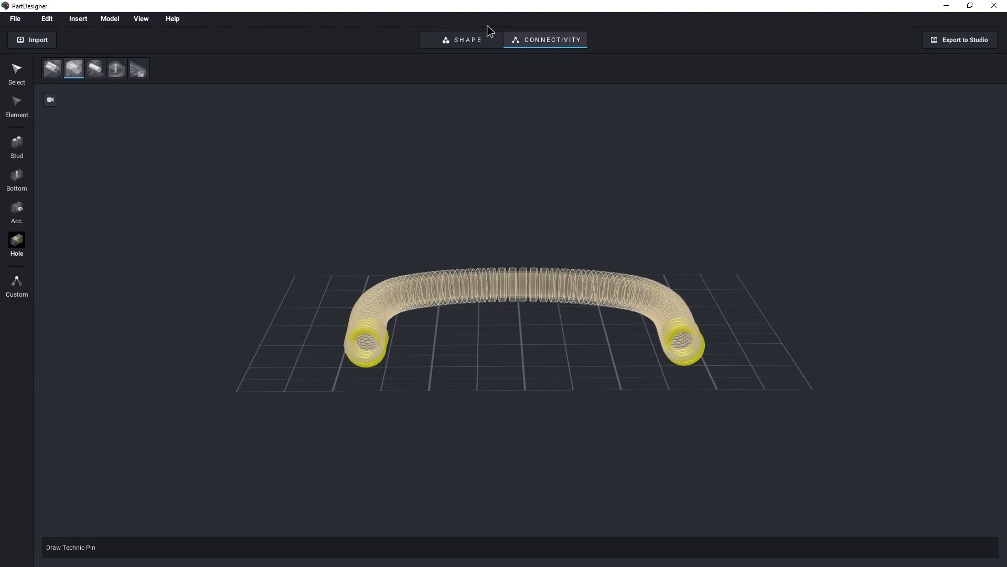
Step: Move one Technic pin socket out to its open hose end, at about 3.5, -4.075, 0.4
left_click(17, 71)
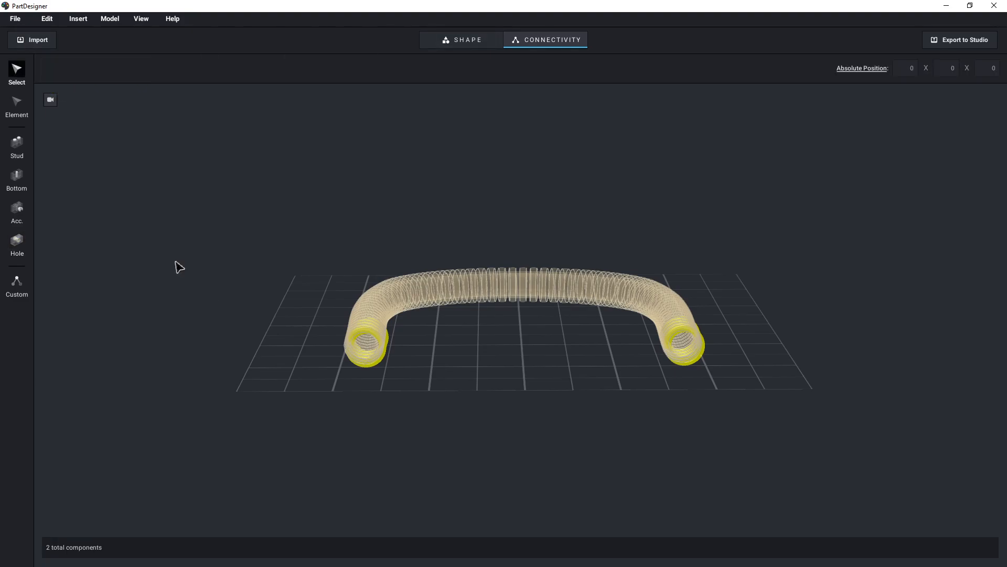
scroll(389, 380, "up", 5)
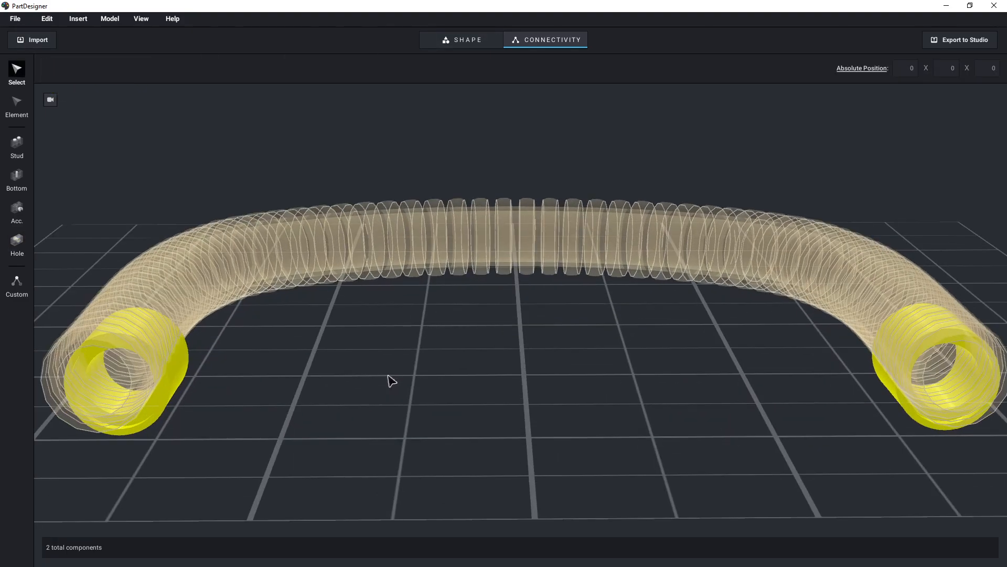
mouse_move(274, 378)
right_mouse_down()
mouse_move(317, 368)
mouse_move(287, 377)
right_mouse_up()
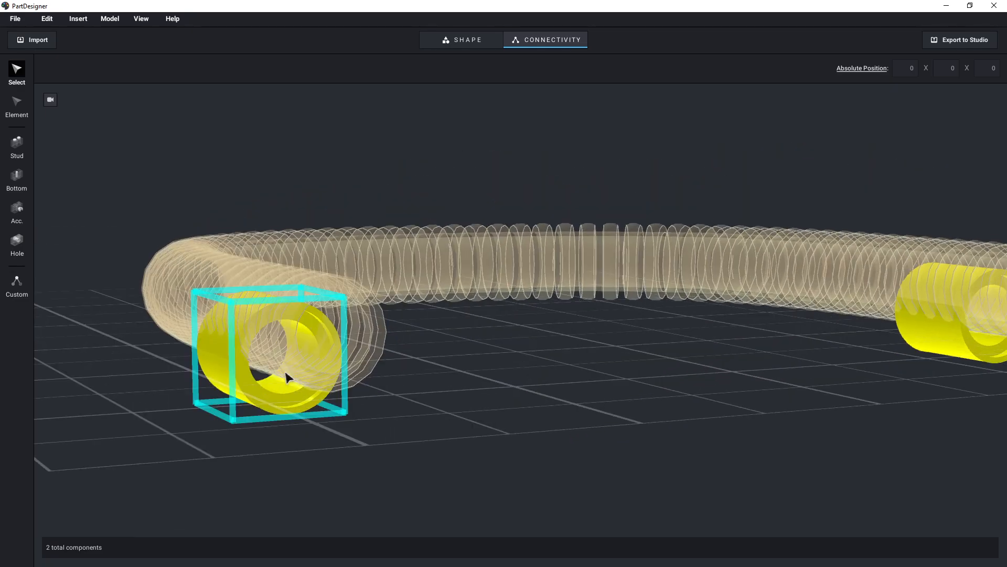
left_click_drag(270, 392, 310, 369)
right_click_drag(438, 384, 464, 397)
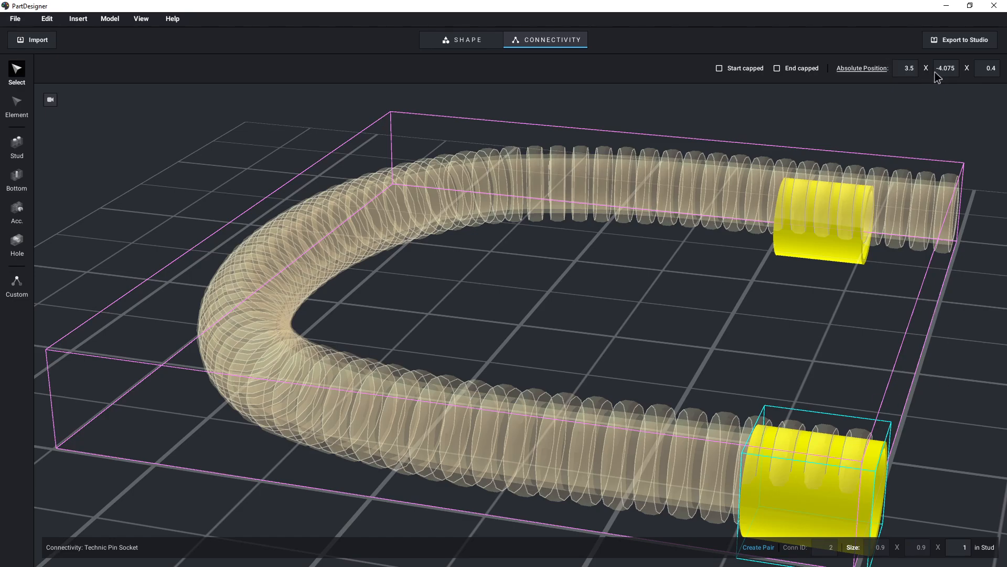
left_click(969, 354)
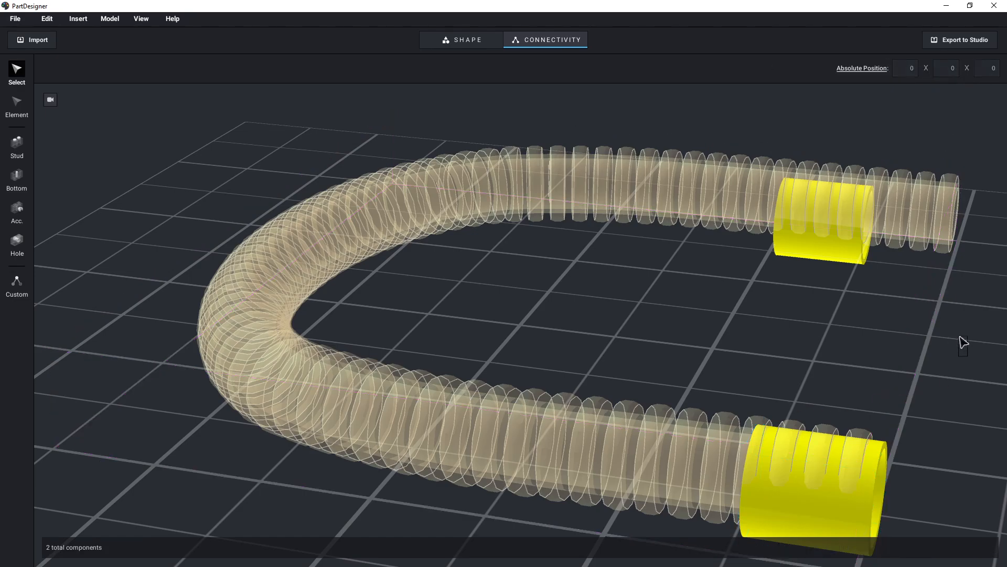
Step: Shift the selected Technic pin socket along its hose end to about 3.387, -4, 0.4
mouse_move(955, 399)
right_mouse_down()
mouse_move(942, 386)
mouse_move(966, 407)
right_mouse_up()
left_click(916, 441)
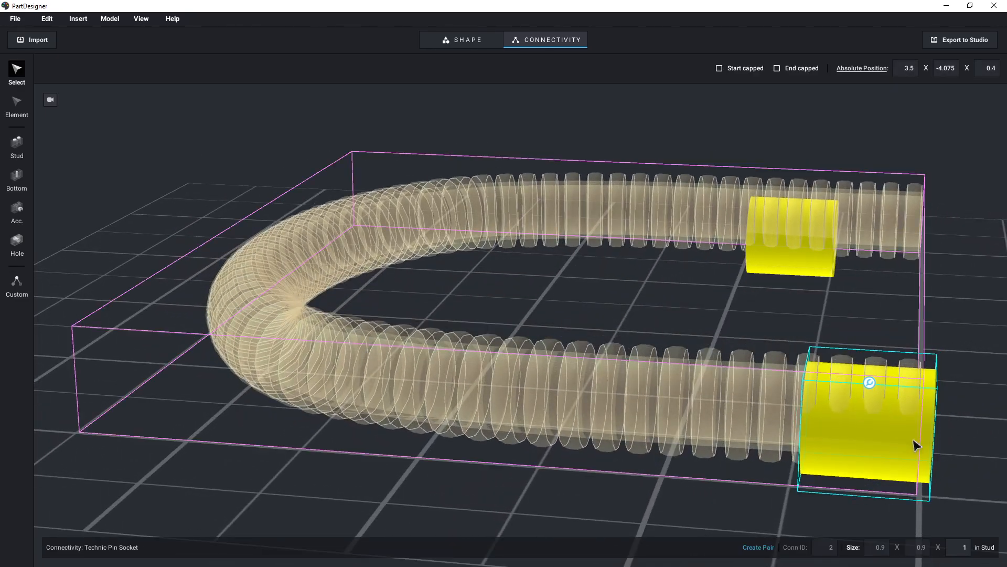
left_click_drag(905, 461, 887, 432)
left_click(964, 423)
right_click_drag(956, 426, 926, 427)
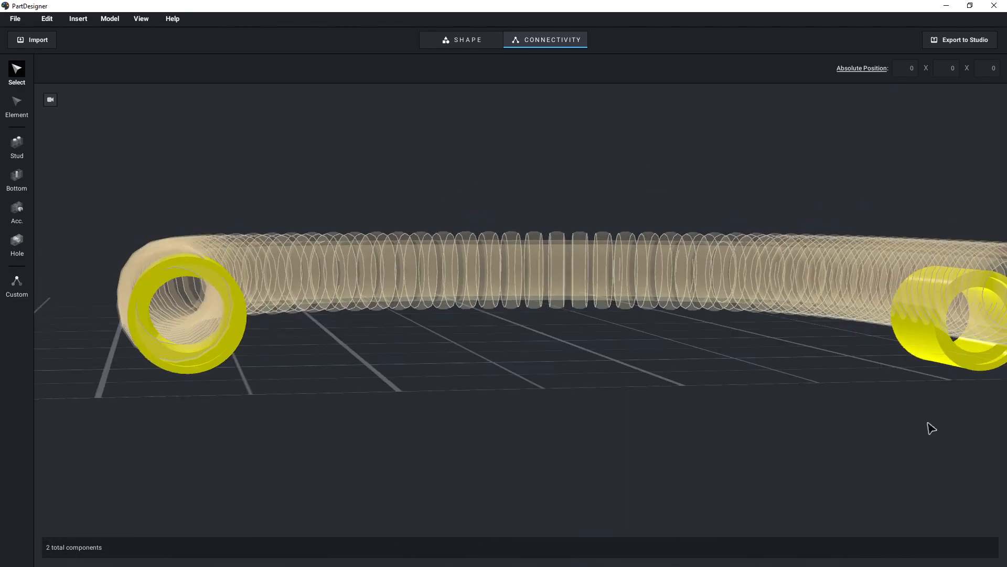
Step: Try X positions of 3.5 and 3.4 for the same pin socket to compare its alignment with the hose opening
left_click(169, 283)
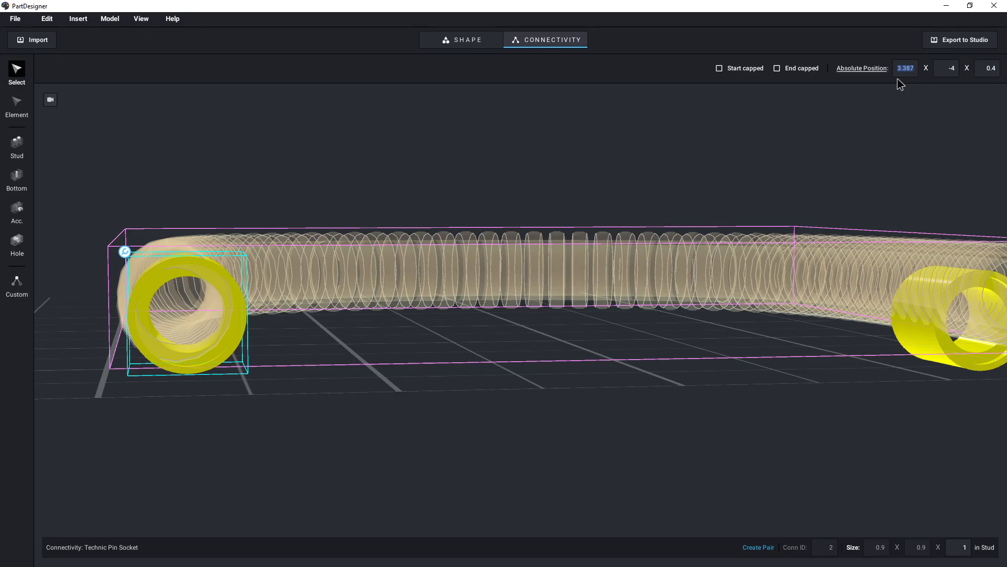
type("3")
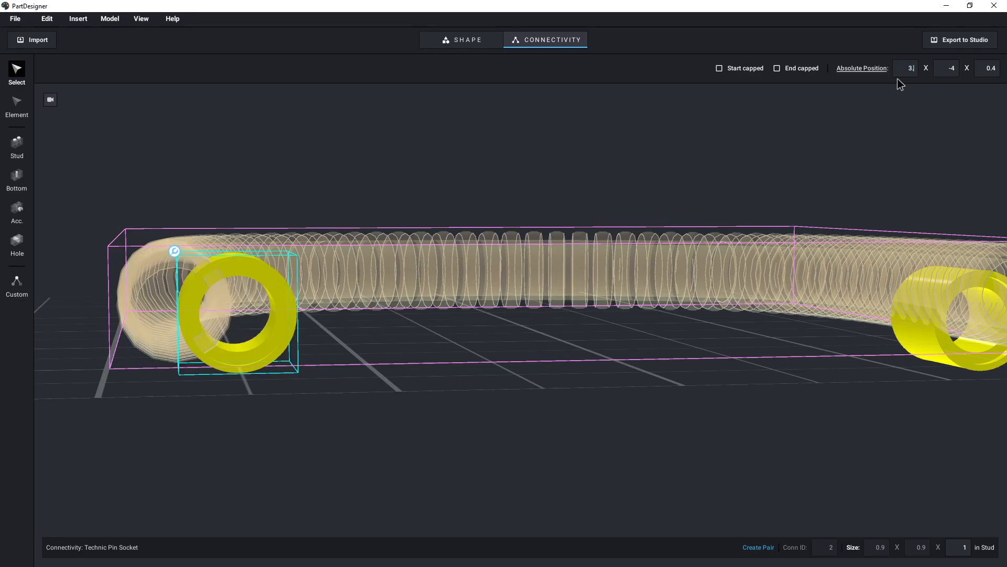
type(".5")
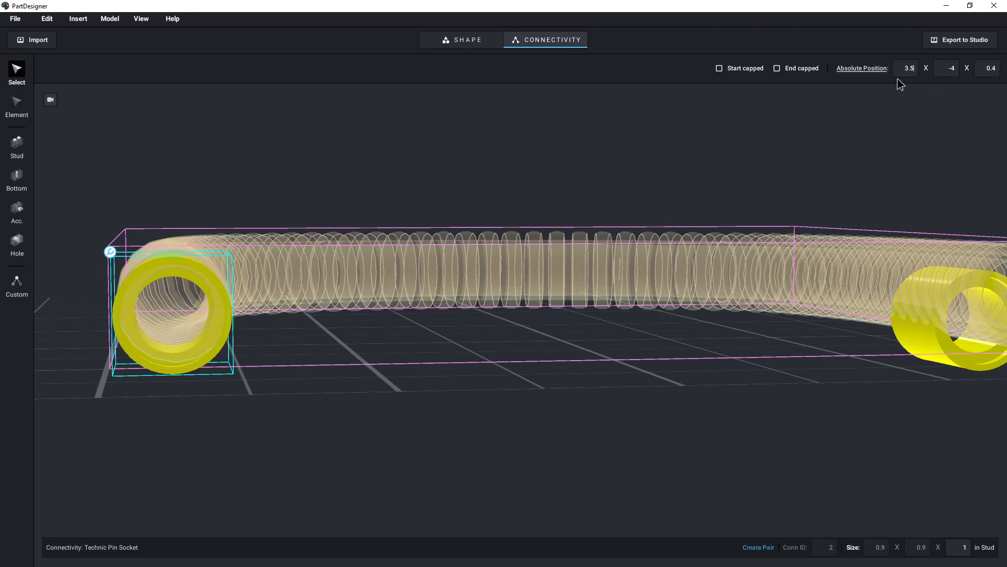
key("BackSpace")
key("BackSpace")
type("4")
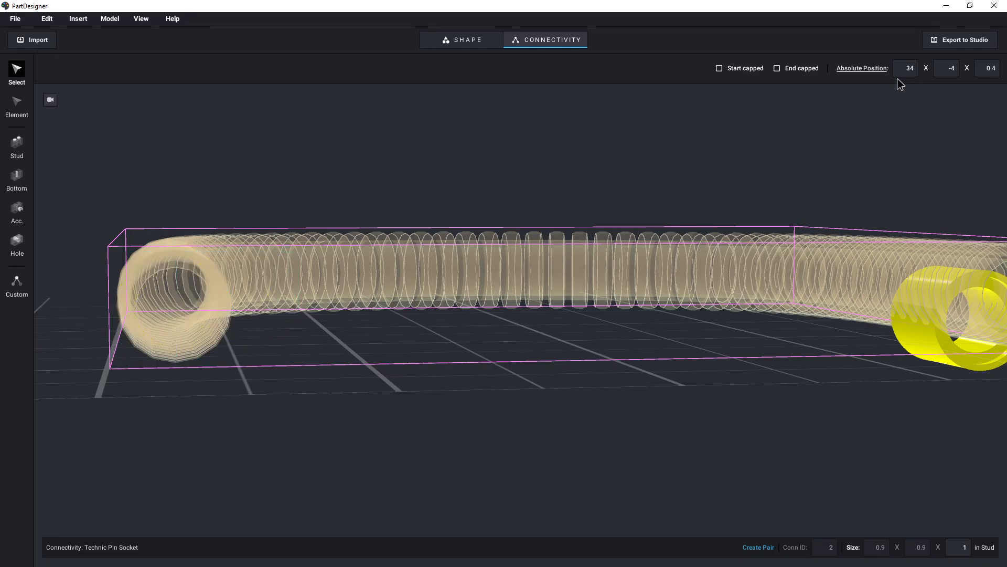
key("BackSpace")
type(".4")
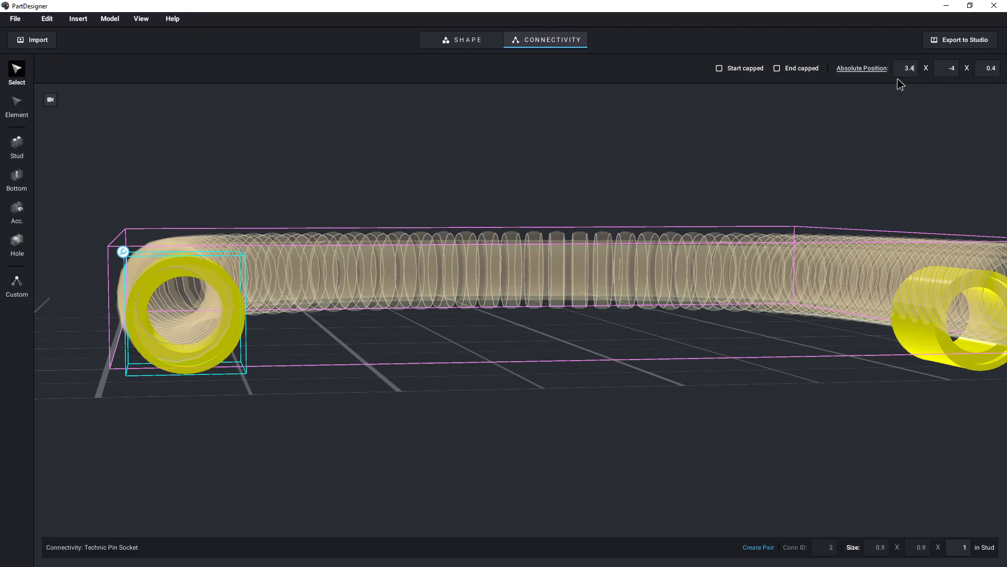
Step: Fine-tune the pin socket's X position to 3.47 so it lines up with the hose opening
key("BackSpace")
key("BackSpace")
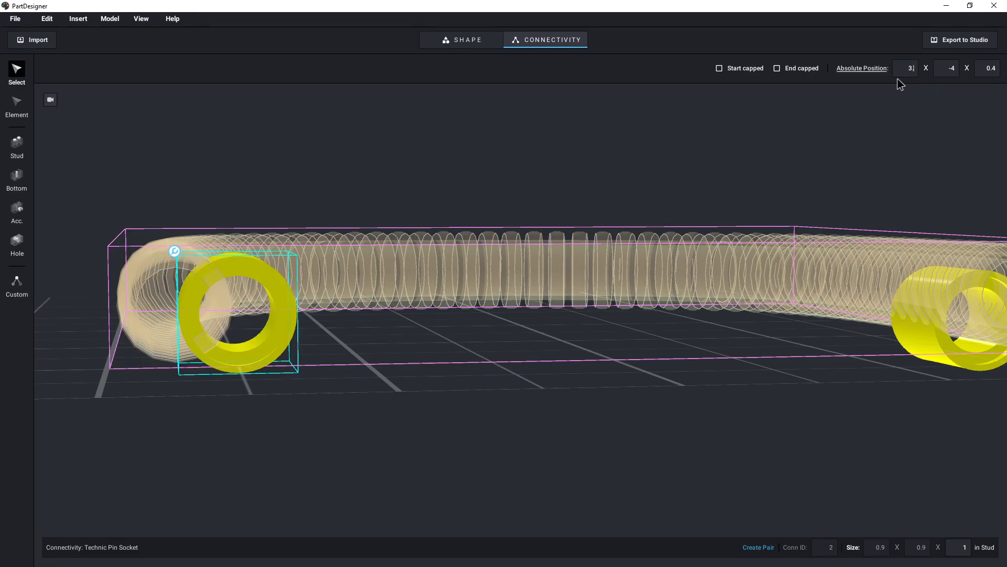
key("BackSpace")
type(".46")
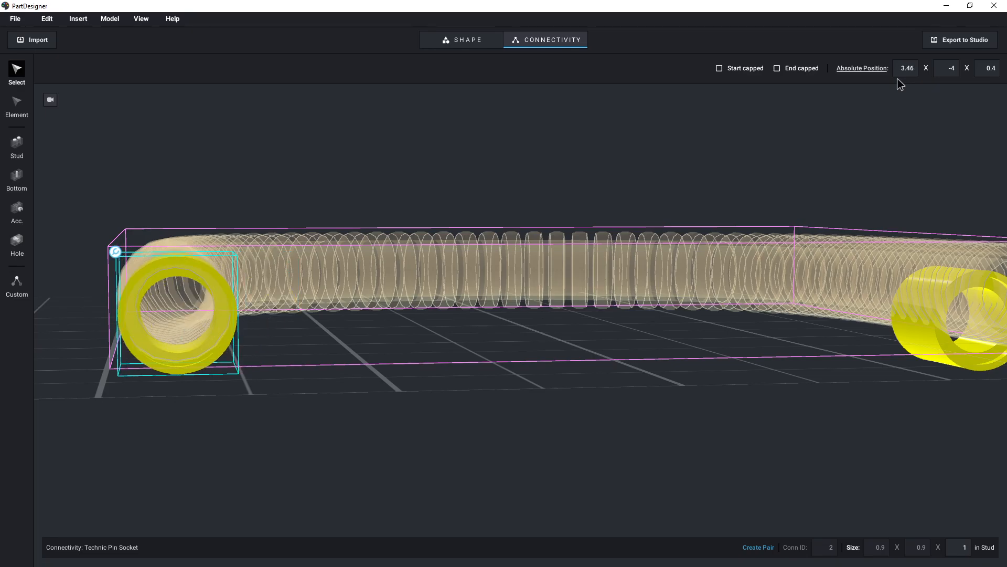
key("BackSpace")
type("47")
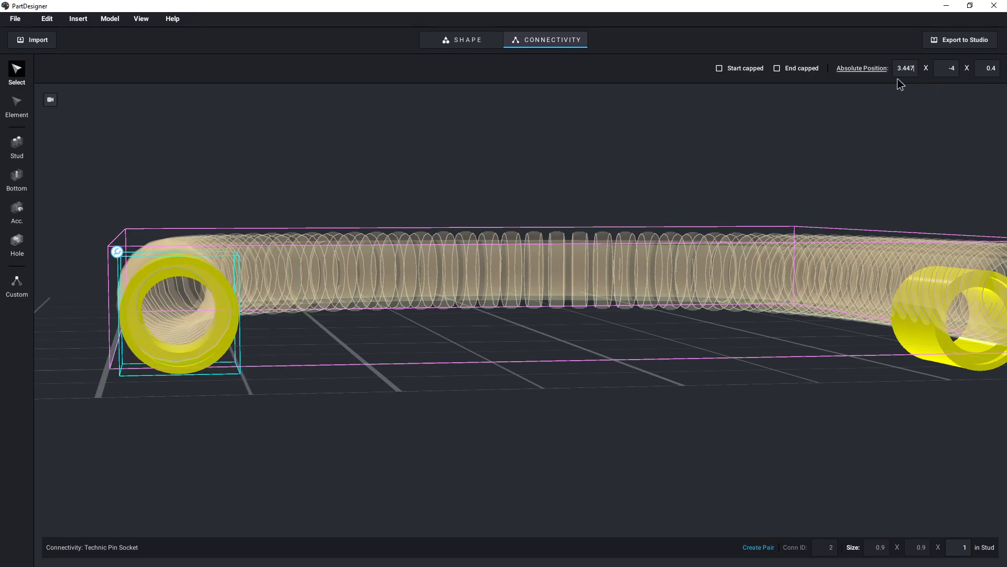
key("BackSpace")
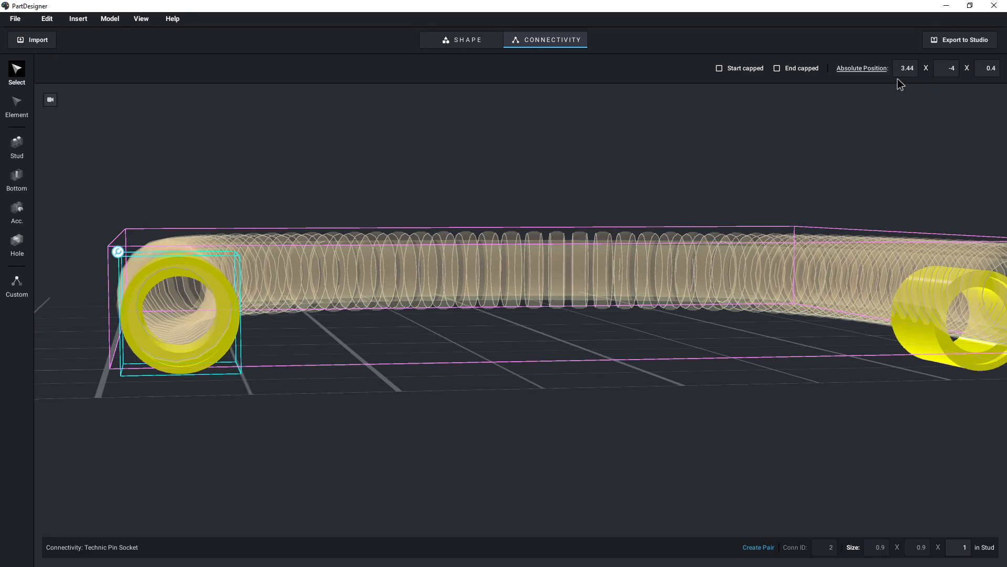
key("BackSpace")
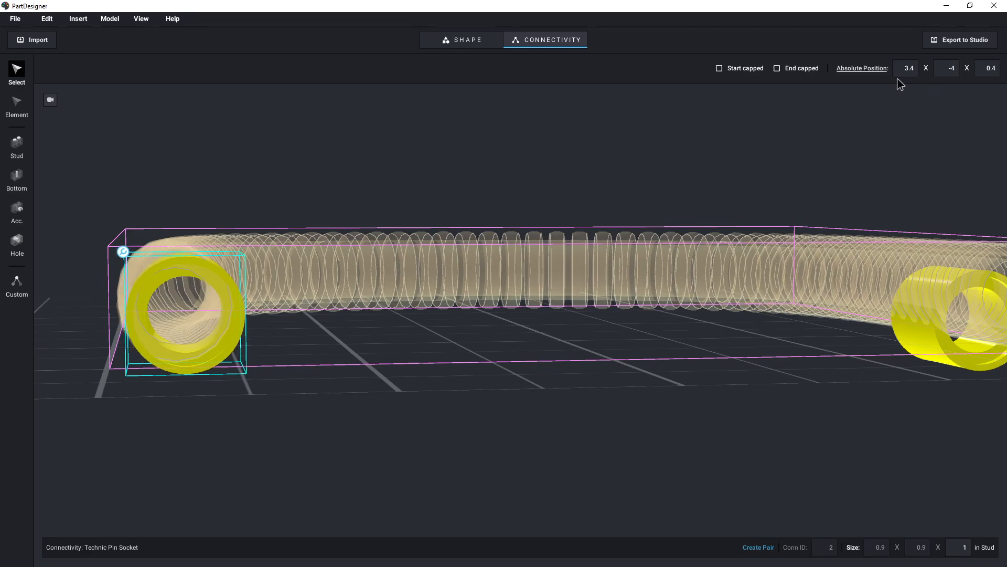
type("7")
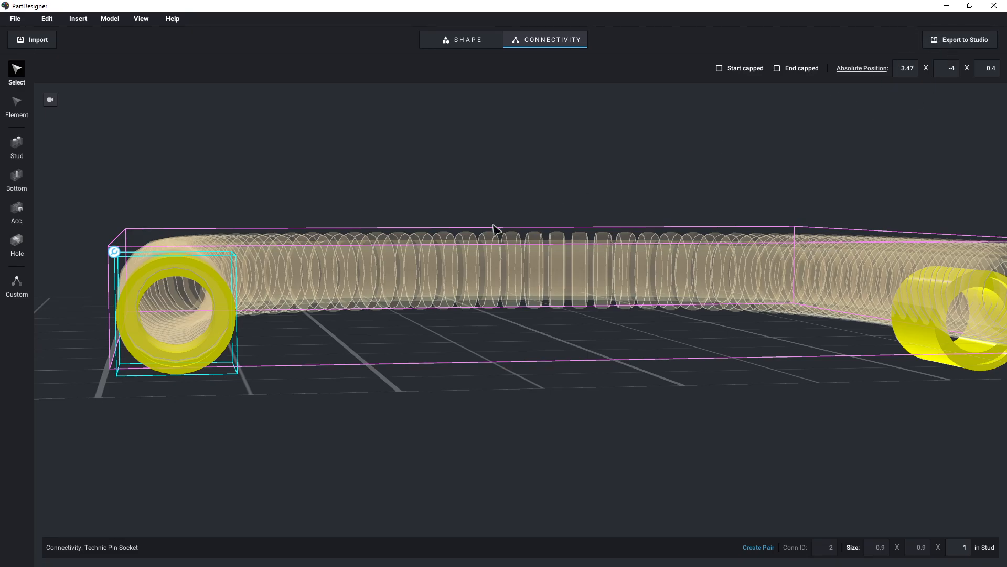
Step: Try the pin socket's second position coordinate at -5, and restore it to -4
mouse_move(383, 269)
right_mouse_down()
mouse_move(386, 286)
mouse_move(420, 275)
mouse_move(384, 272)
right_mouse_up()
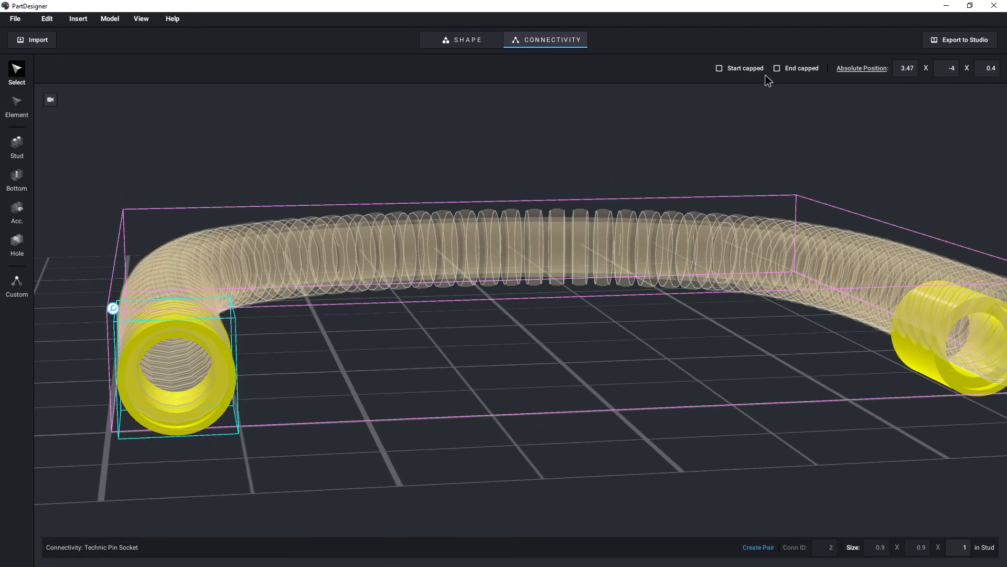
double_click(947, 68)
type("-5")
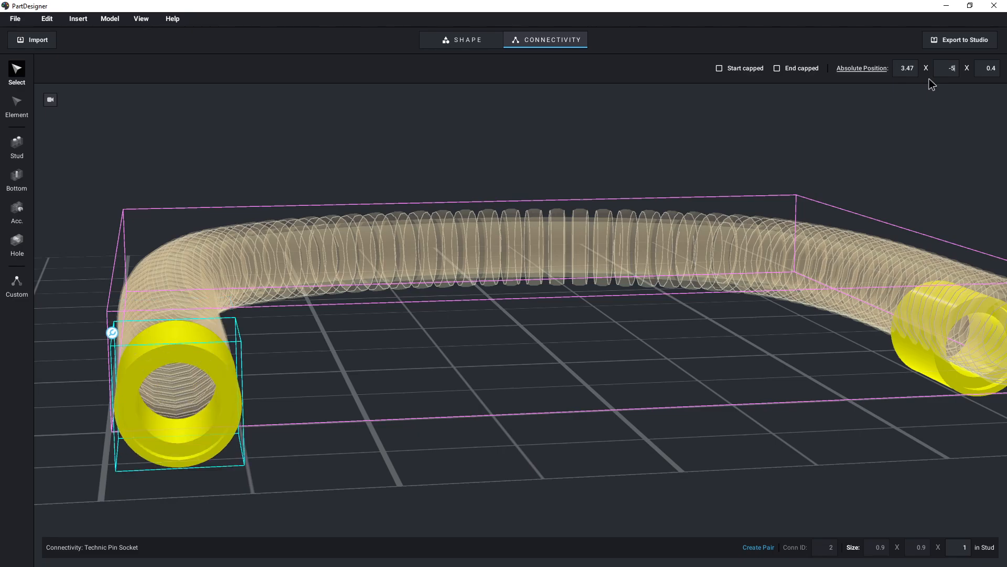
key("BackSpace")
type("4")
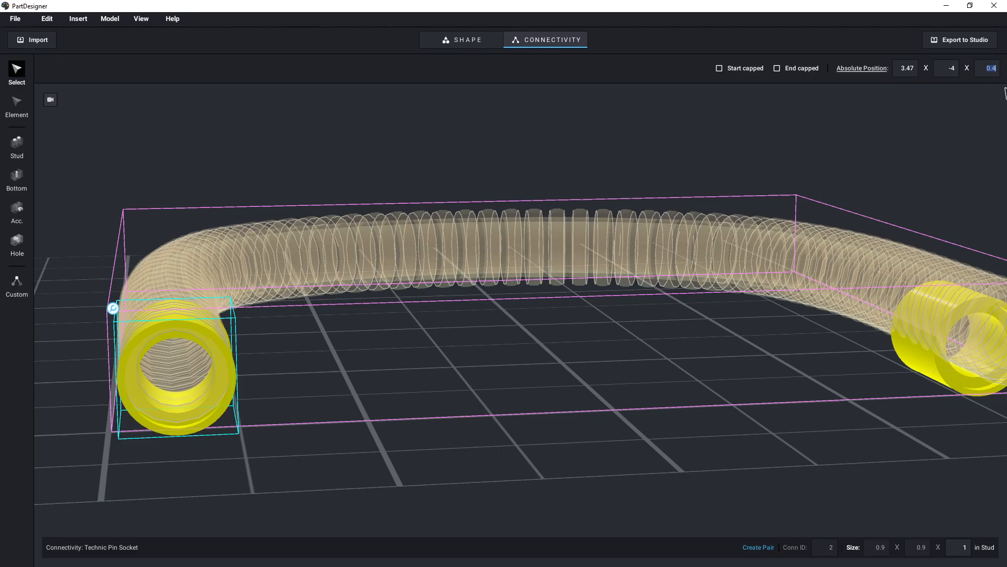
Step: Raise the pin socket toward the hose's centre by setting its third position coordinate to 0.44
type(".")
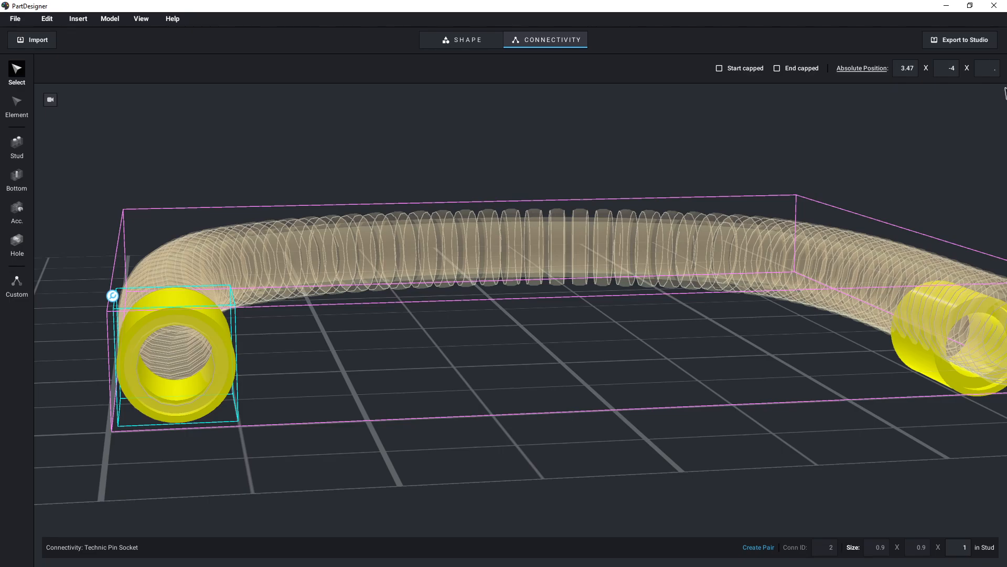
type("545")
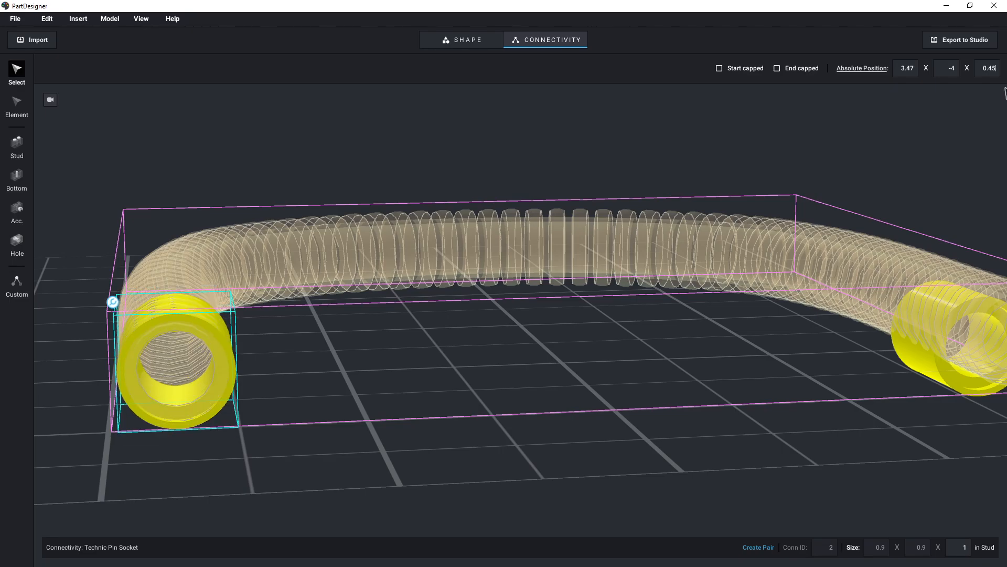
key("BackSpace")
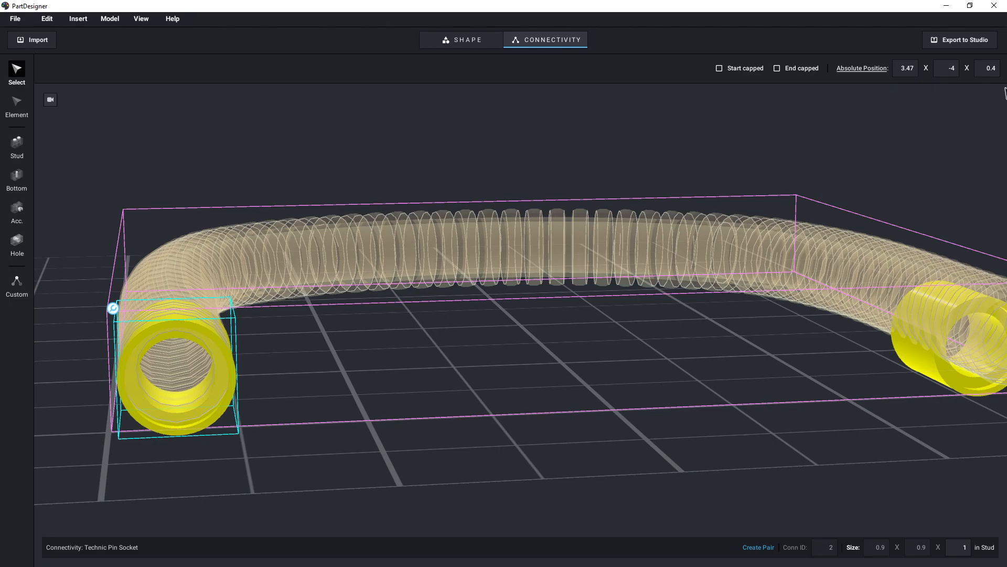
type("44")
key("BackSpace")
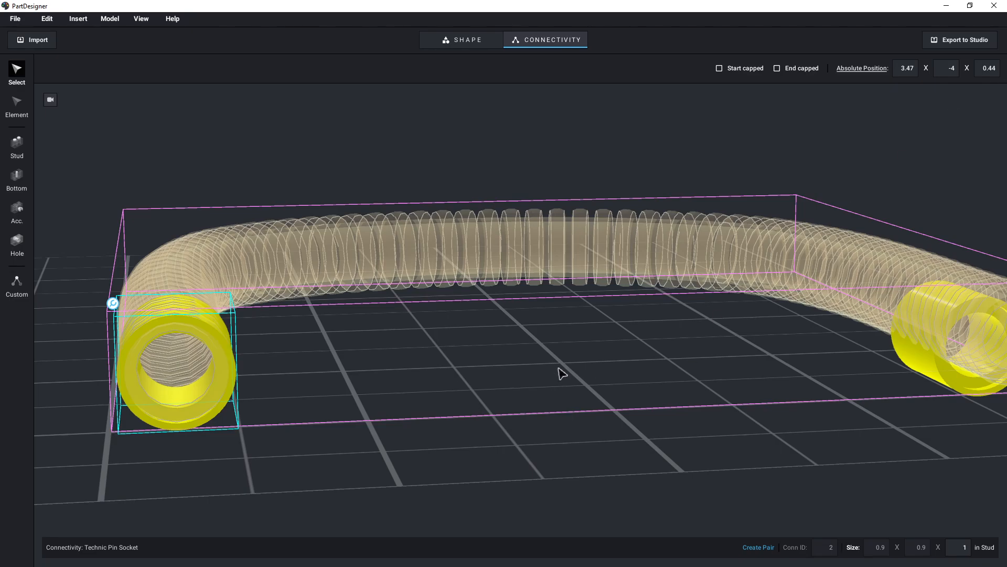
Step: Check the socket's height from a low view and set its third position coordinate to 0.46
right_click_drag(558, 368, 563, 370)
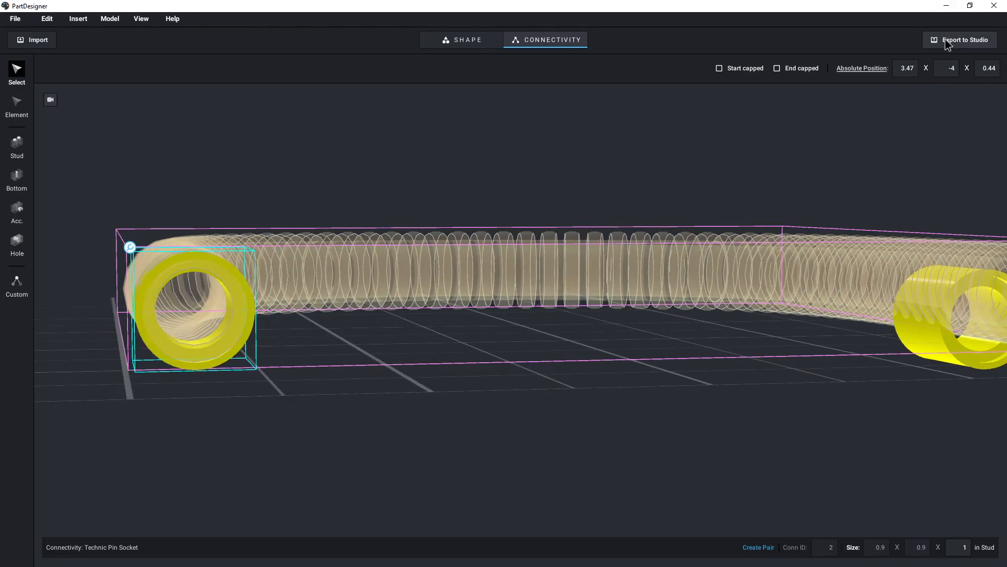
left_click(997, 69)
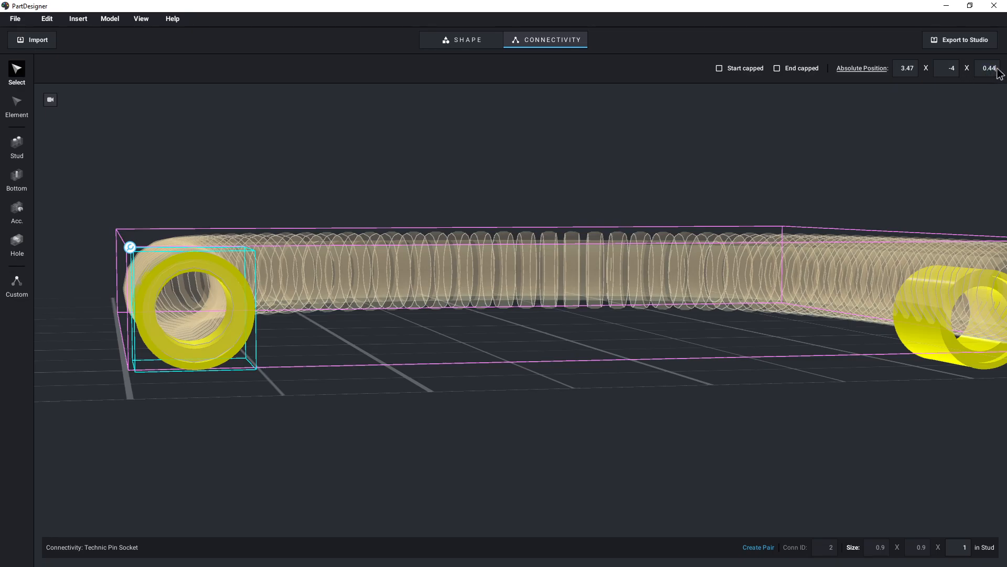
key("BackSpace")
type("5")
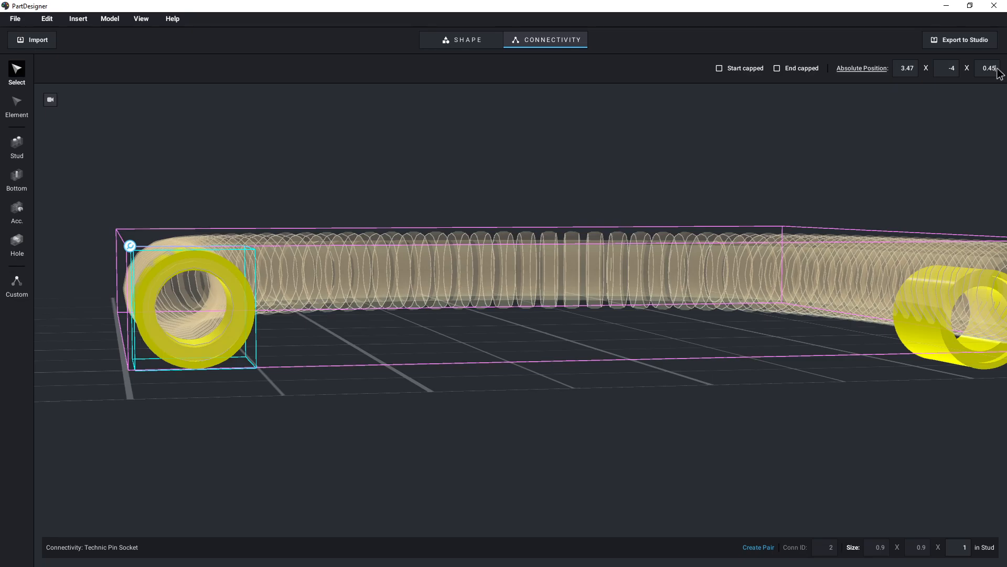
key("BackSpace")
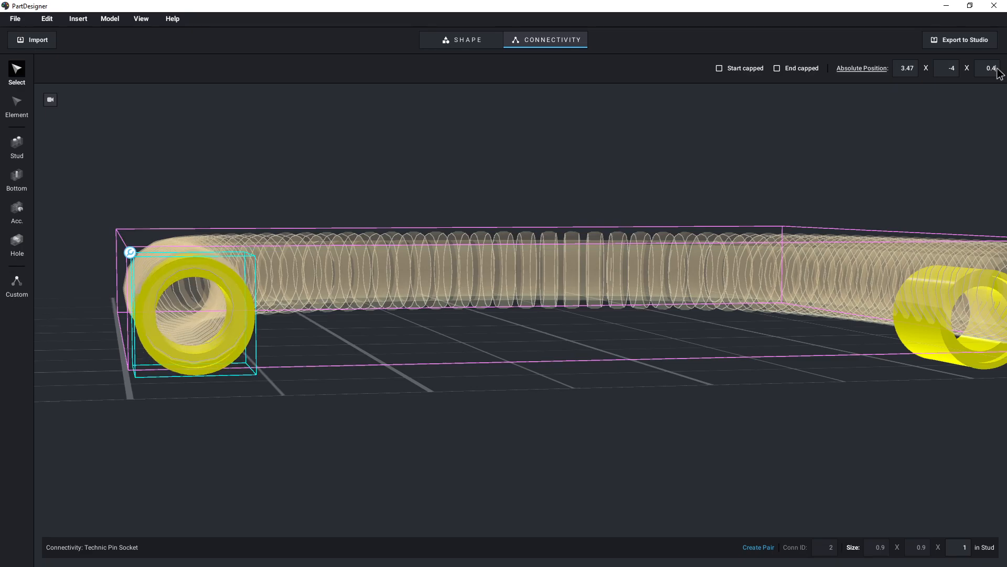
type("6")
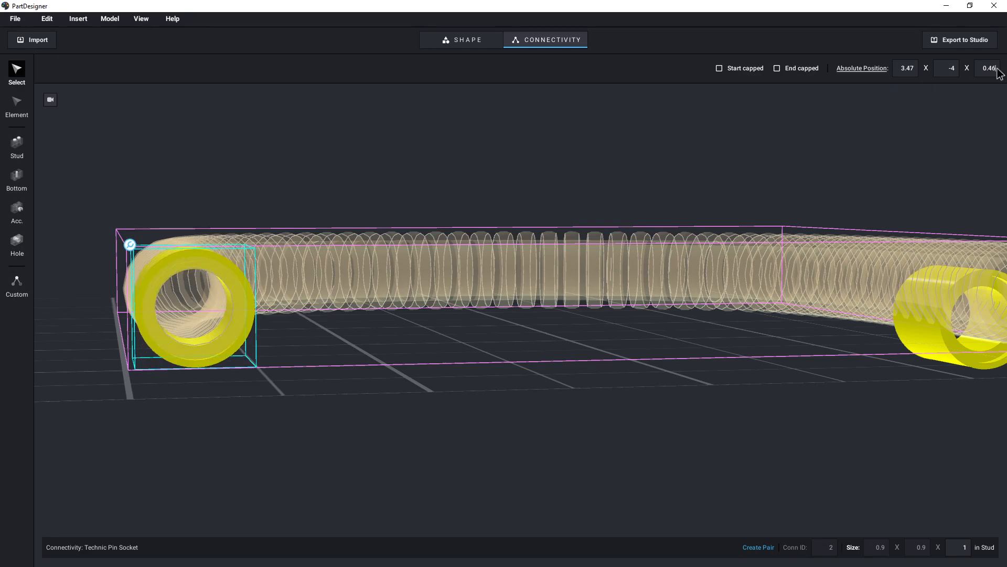
Step: Select the pin socket at the other hose end and set its first two position coordinates to -3.47 and -4
right_click_drag(885, 262, 847, 277)
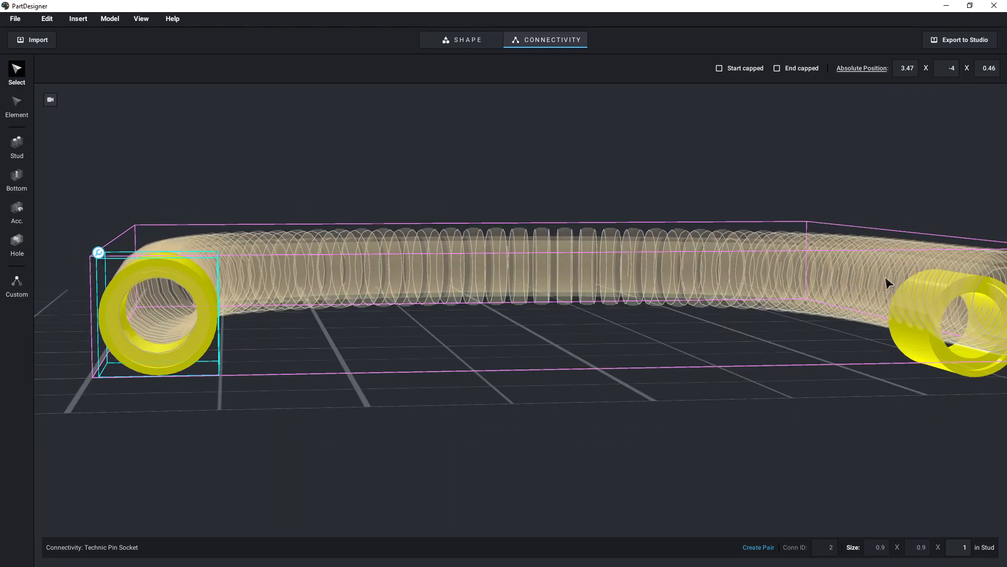
left_click(917, 352)
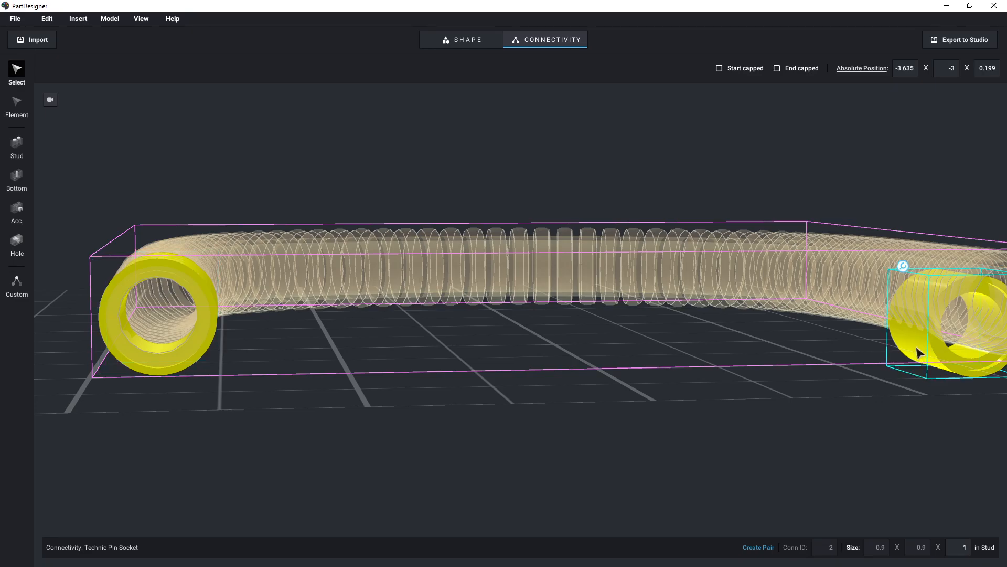
left_click(912, 68)
type("-3")
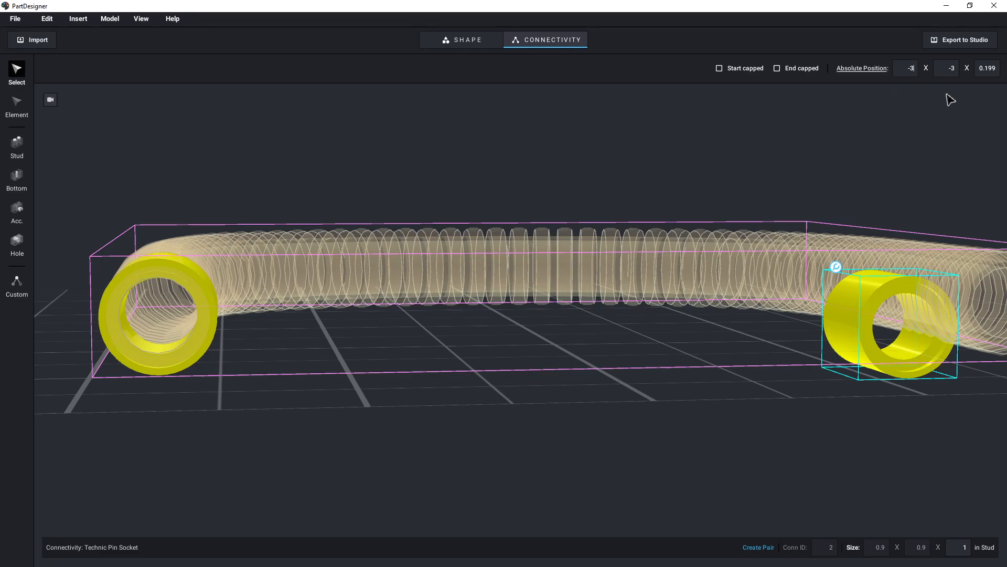
type(".47")
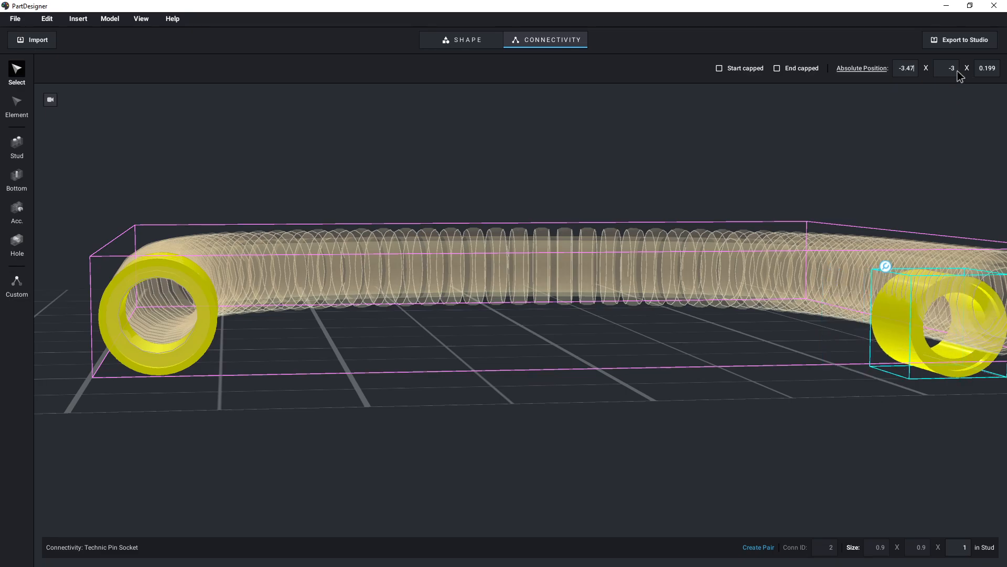
left_click(957, 72)
type("-4")
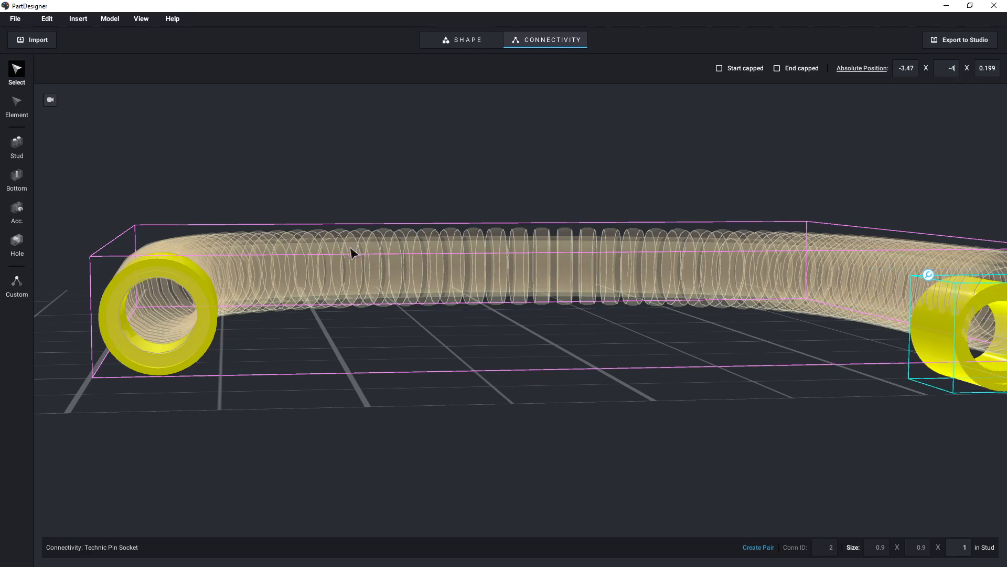
Step: Match the second socket's height to the first by setting it to 0.46, and inspect its fit in the hose opening
left_click(202, 331)
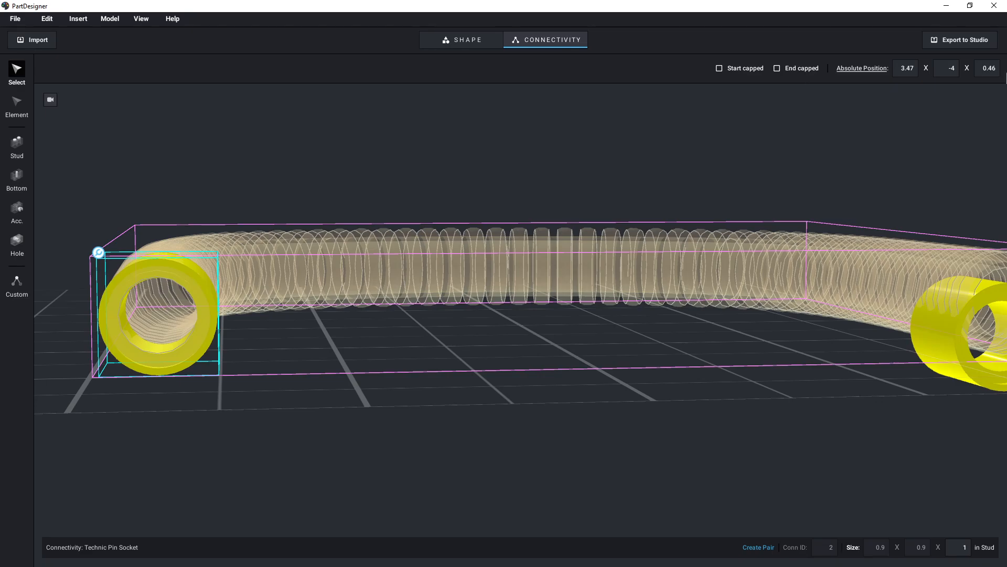
left_click(964, 323)
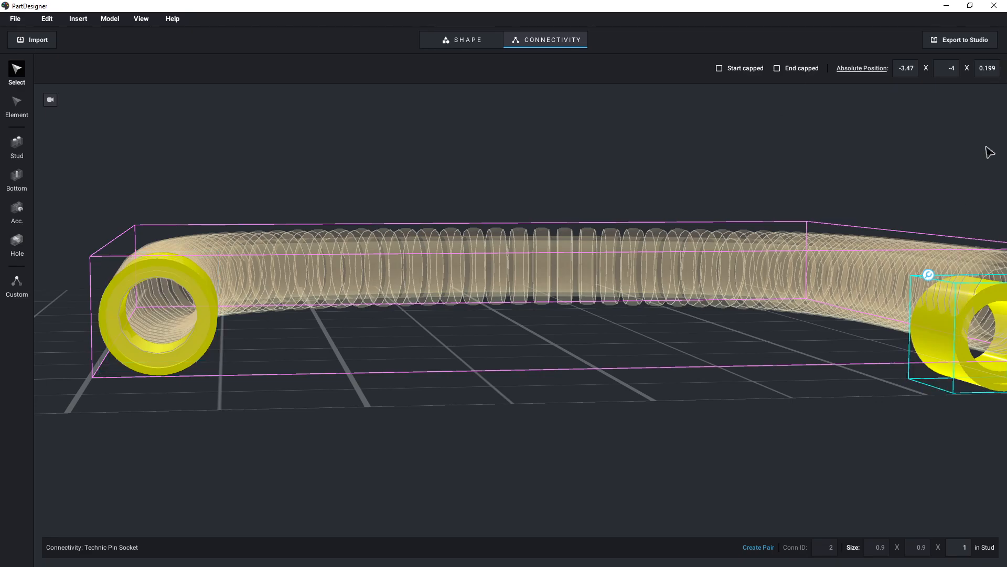
type("46")
right_click_drag(874, 346, 867, 351)
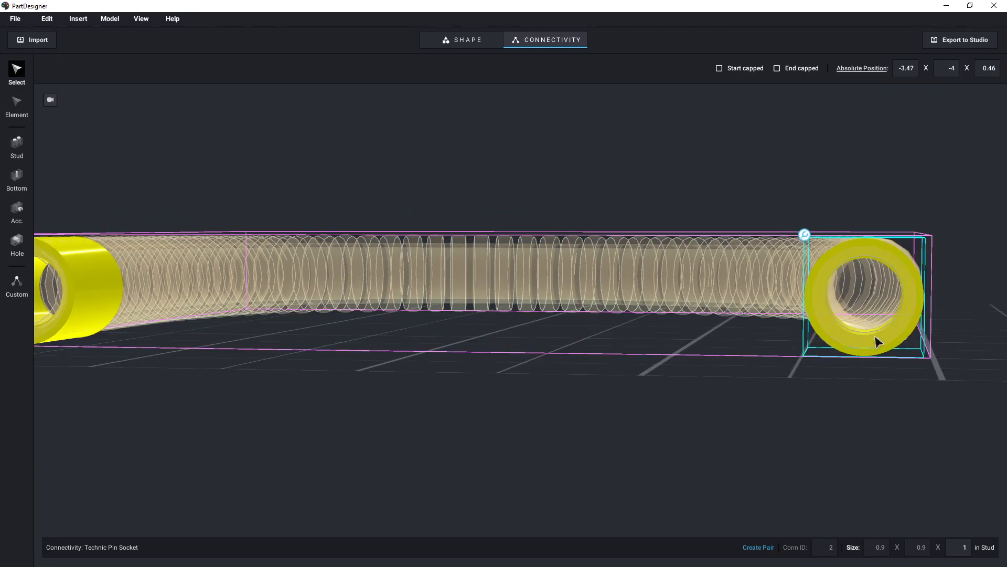
left_click(427, 316)
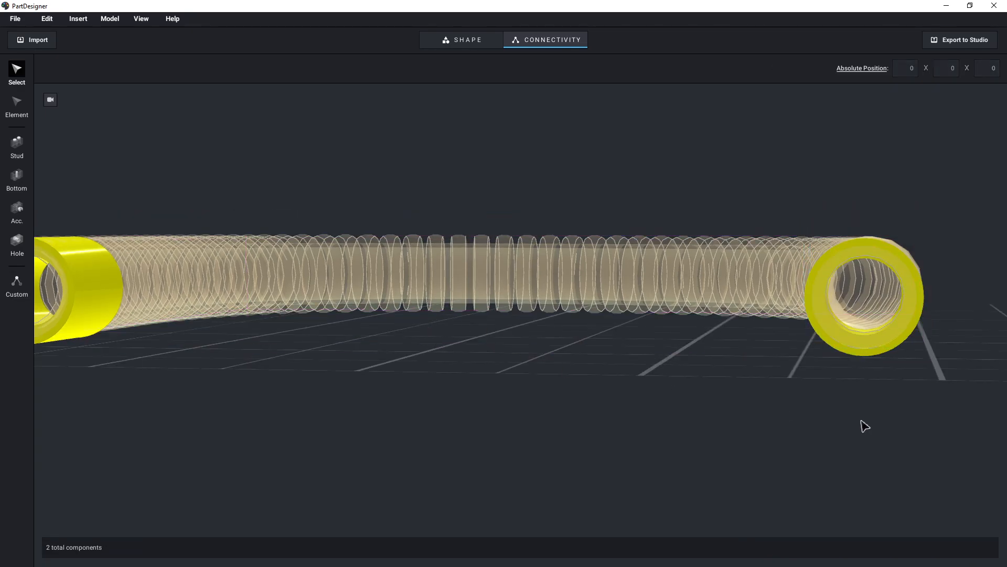
scroll(865, 421, "up", 2)
scroll(897, 392, "up", 2)
mouse_move(902, 386)
right_mouse_down()
mouse_move(857, 377)
mouse_move(889, 384)
right_mouse_up()
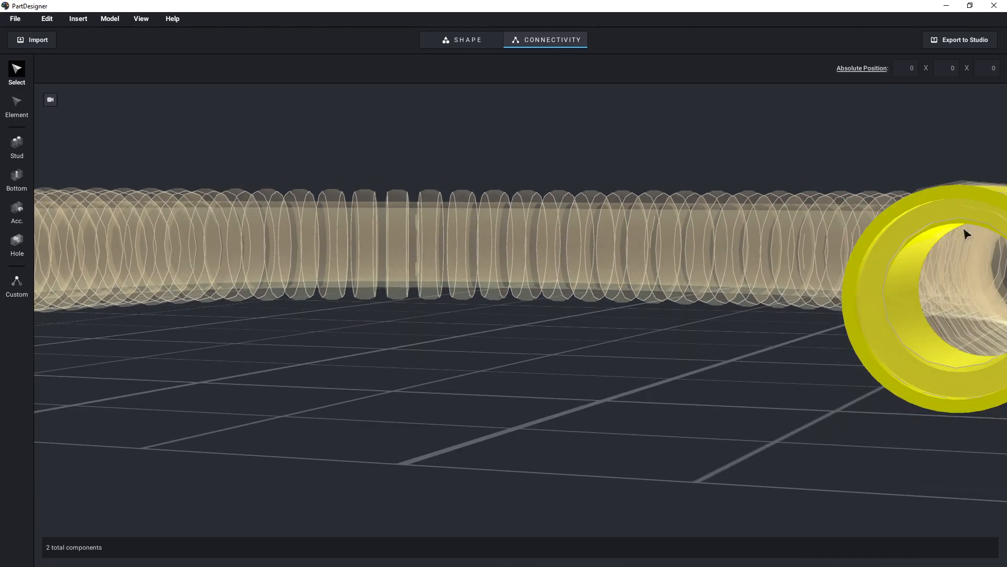
Step: Select the pin socket at the near hose end and set its third position coordinate to 0.47
left_click(910, 236)
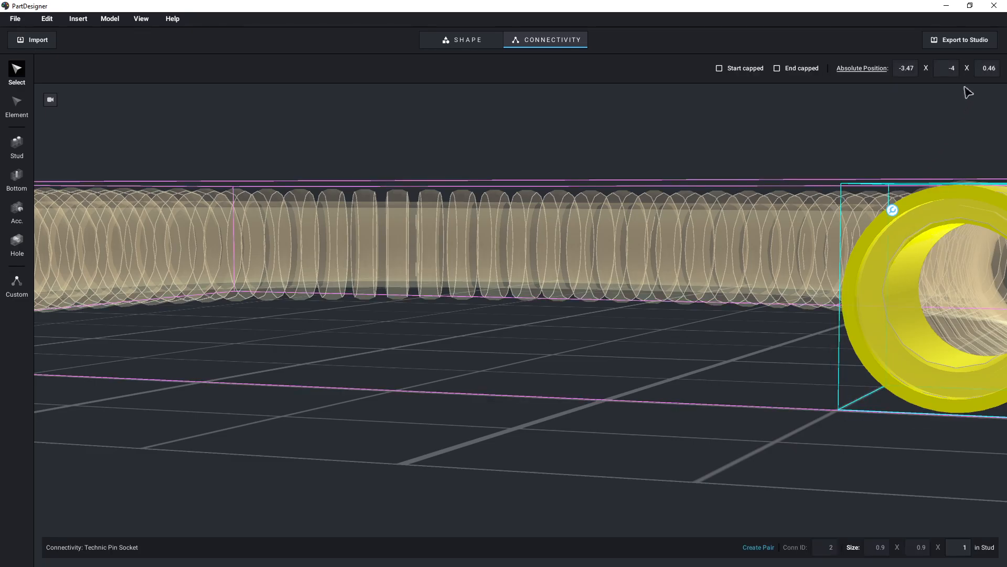
left_click(995, 70)
left_click(994, 71)
key("BackSpace")
type("7")
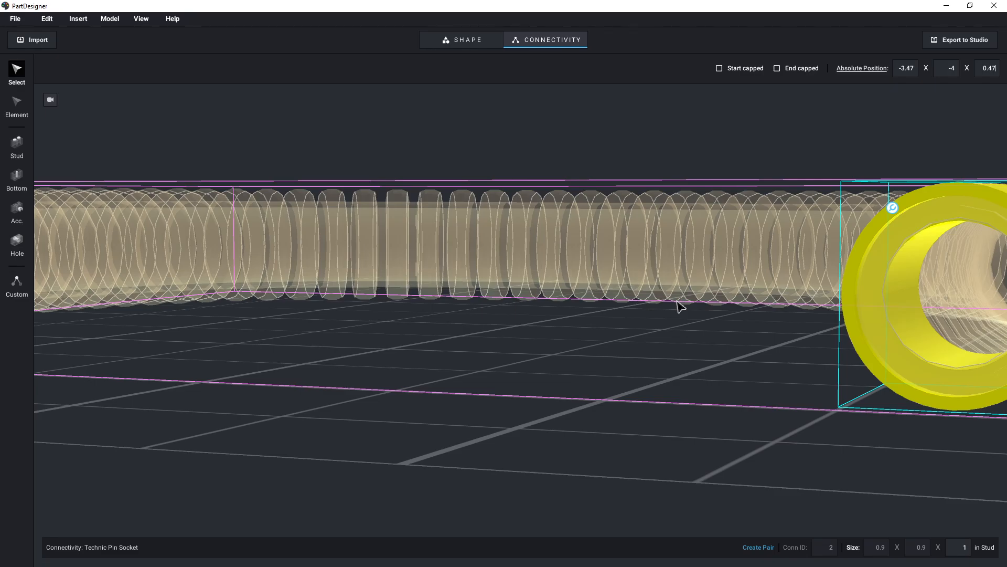
right_click_drag(757, 353, 795, 364)
left_click(816, 361)
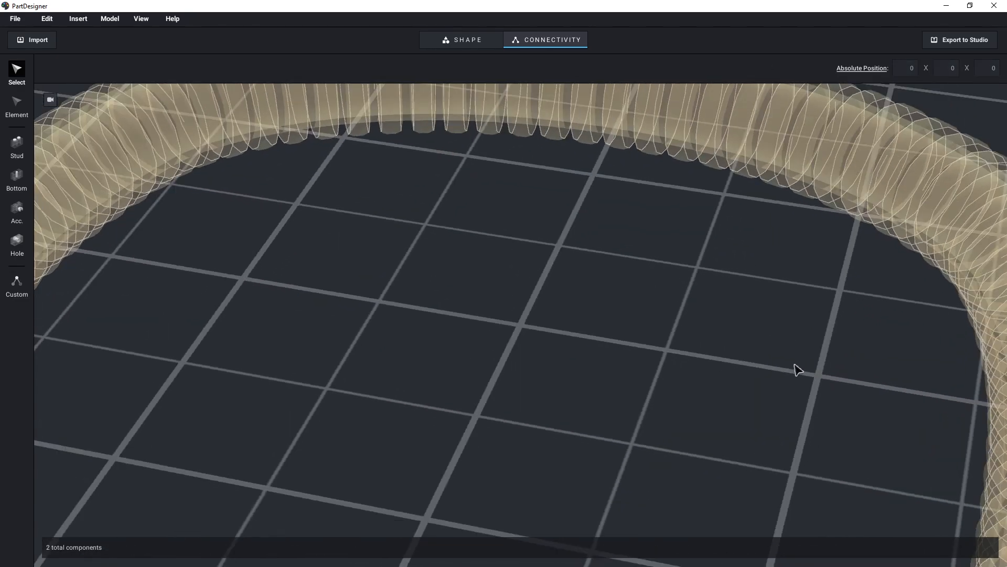
Step: Examine both socket ends from several angles, and inspect the whole hose in the shape view
scroll(753, 354, "down", 10)
right_click(668, 367)
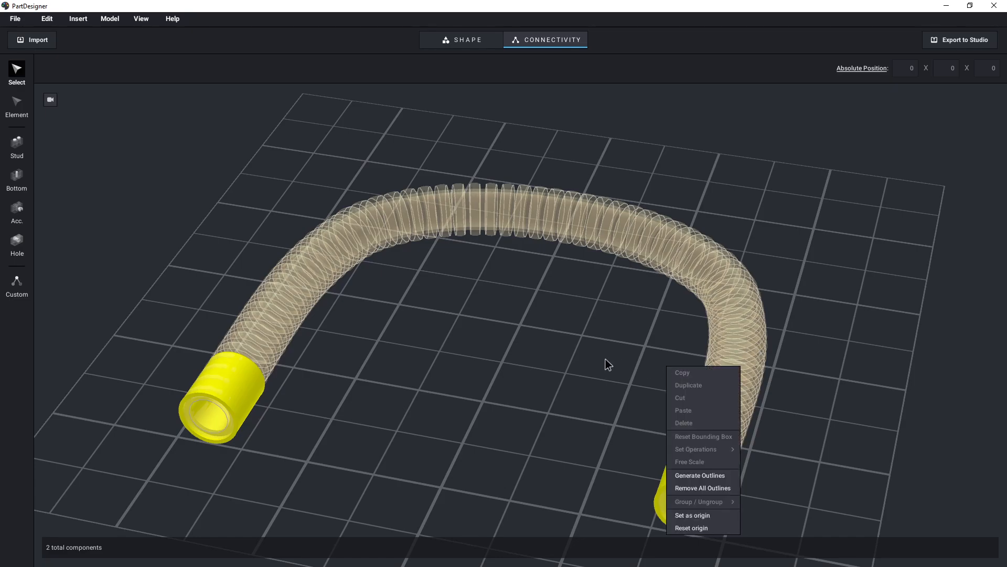
left_click(571, 350)
right_click_drag(551, 353, 611, 377)
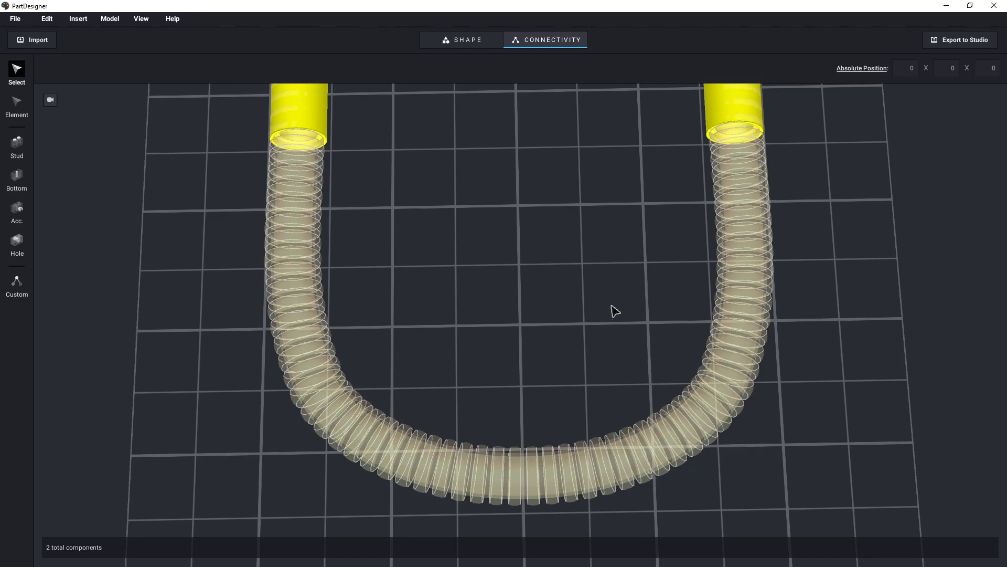
left_click(457, 37)
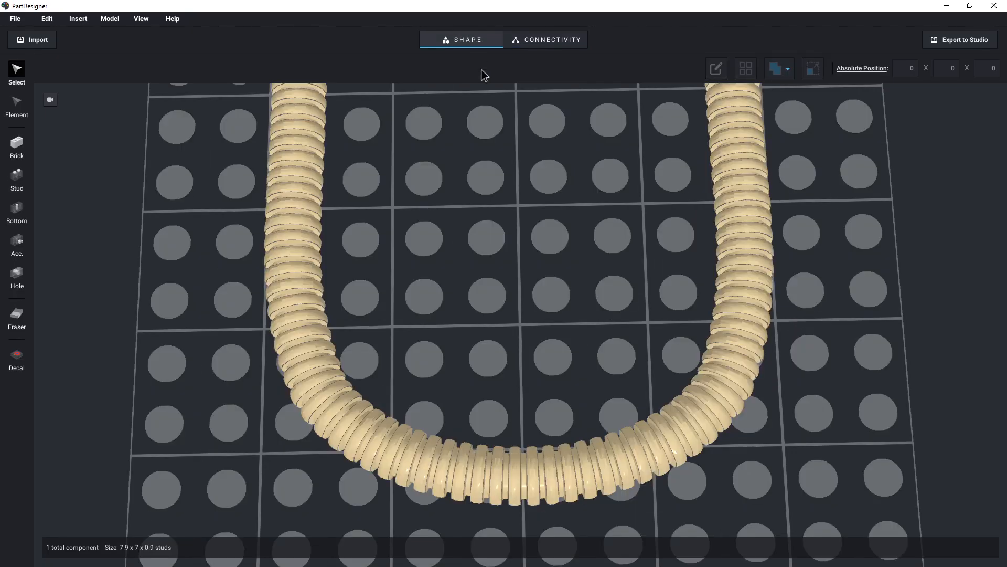
right_click(781, 272)
left_click(833, 257)
scroll(845, 218, "down", 2)
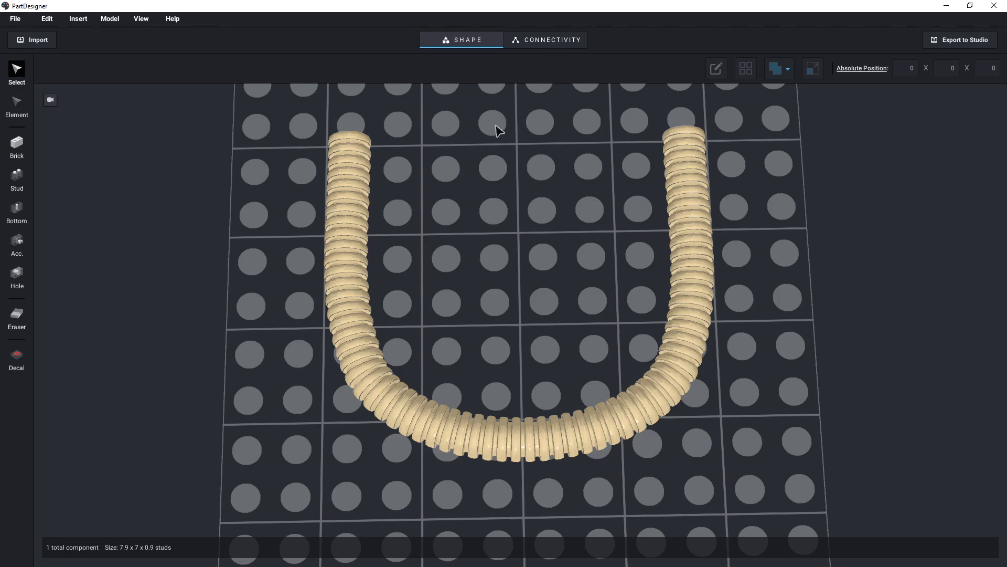
left_click(350, 169)
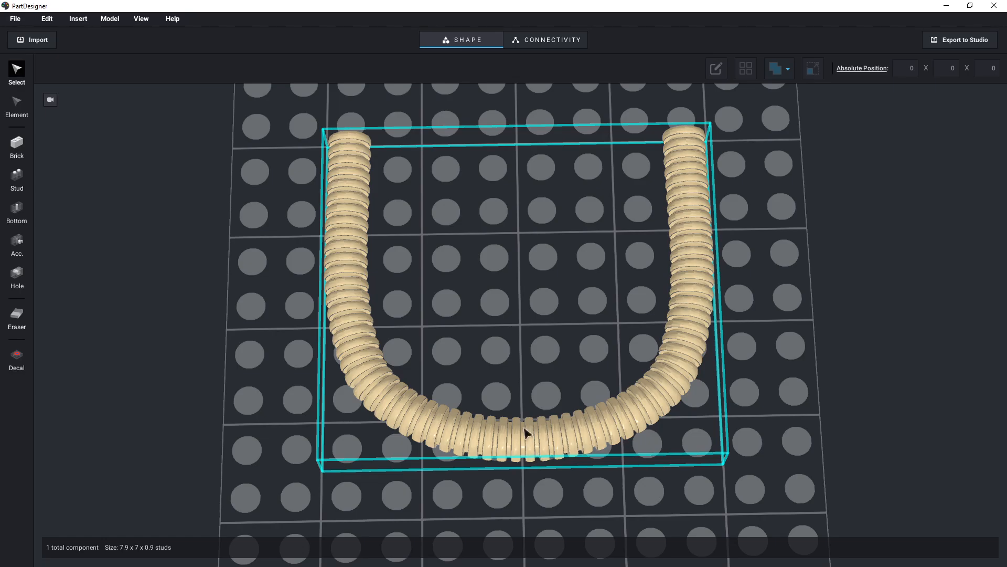
mouse_move(780, 367)
right_mouse_down()
mouse_move(796, 329)
mouse_move(765, 359)
right_mouse_up()
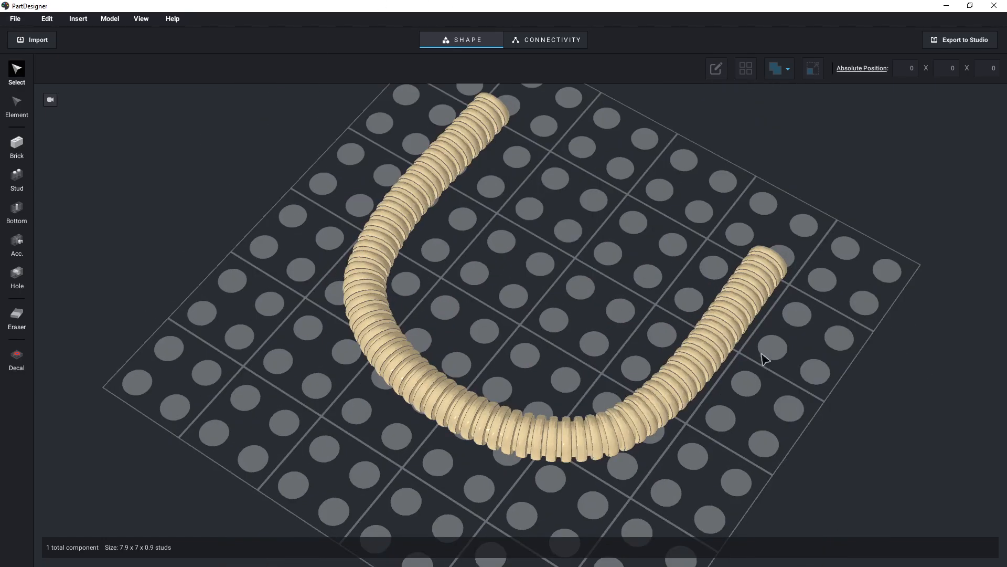
Step: Select the hose shape and export it to Studio with the part name "Bumper Hose"
left_click(716, 337)
right_click_drag(775, 398, 807, 369)
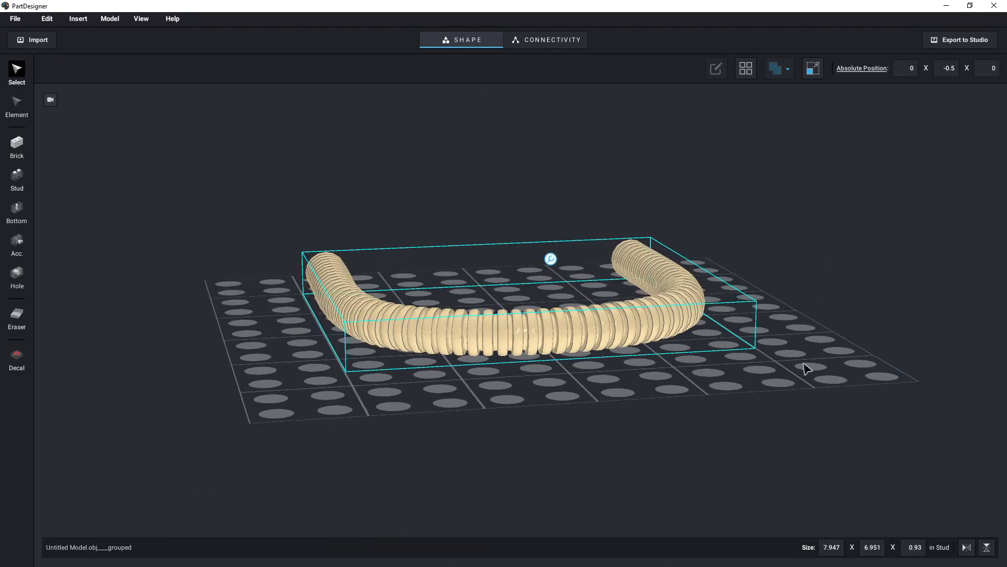
left_click(981, 41)
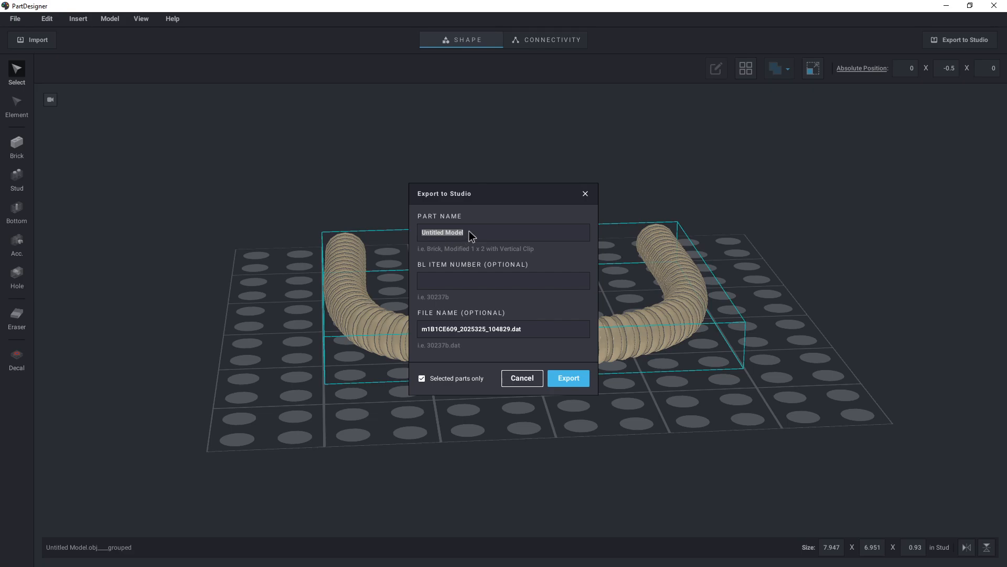
type("Bumper Hose")
left_click(570, 380)
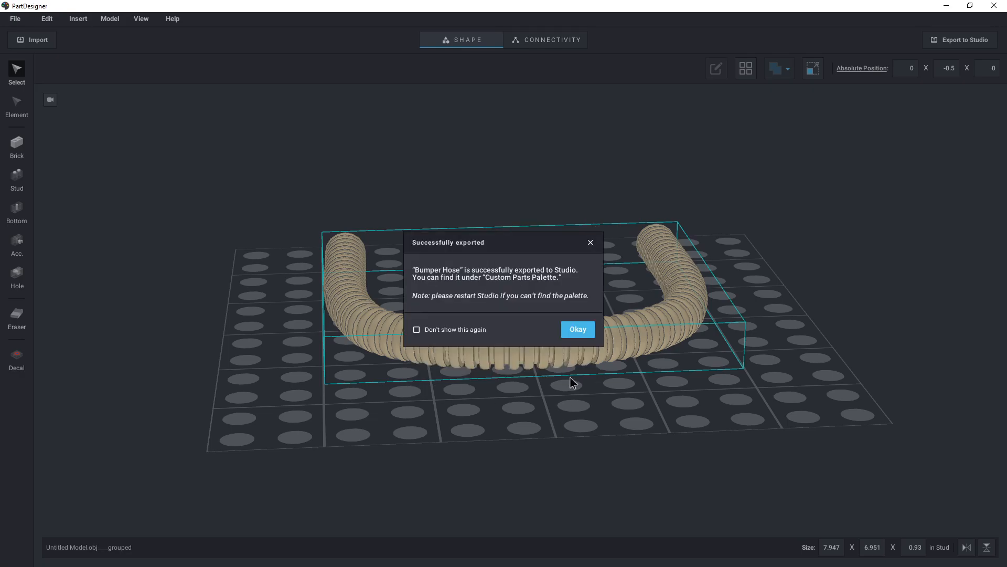
left_click(577, 329)
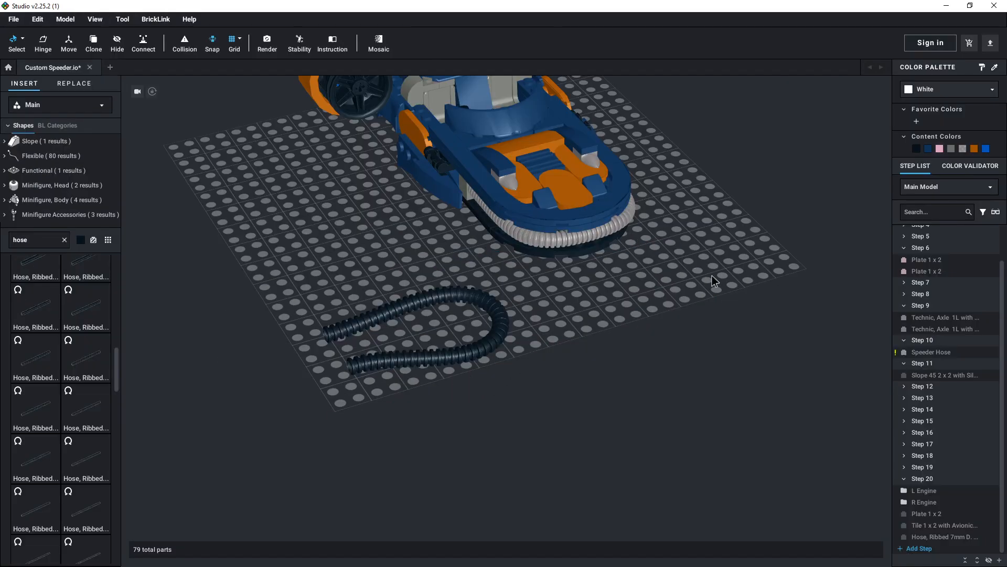
Step: In Studio, clear the part search and place the Bumper Hose from the Custom Parts palette on the grid in front of the speeder
right_click_drag(704, 265, 691, 262)
left_click(673, 268)
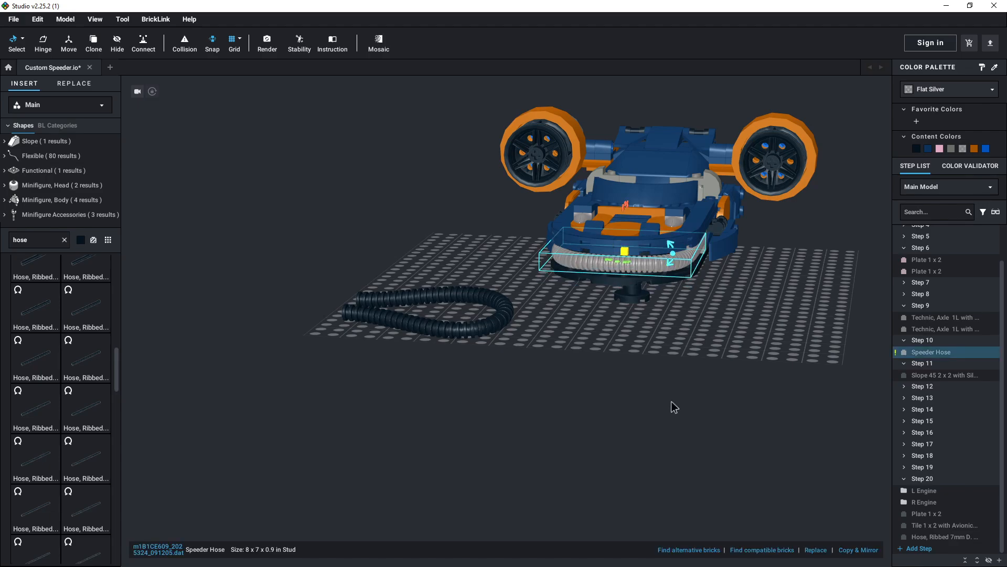
left_click(64, 241)
left_click(95, 105)
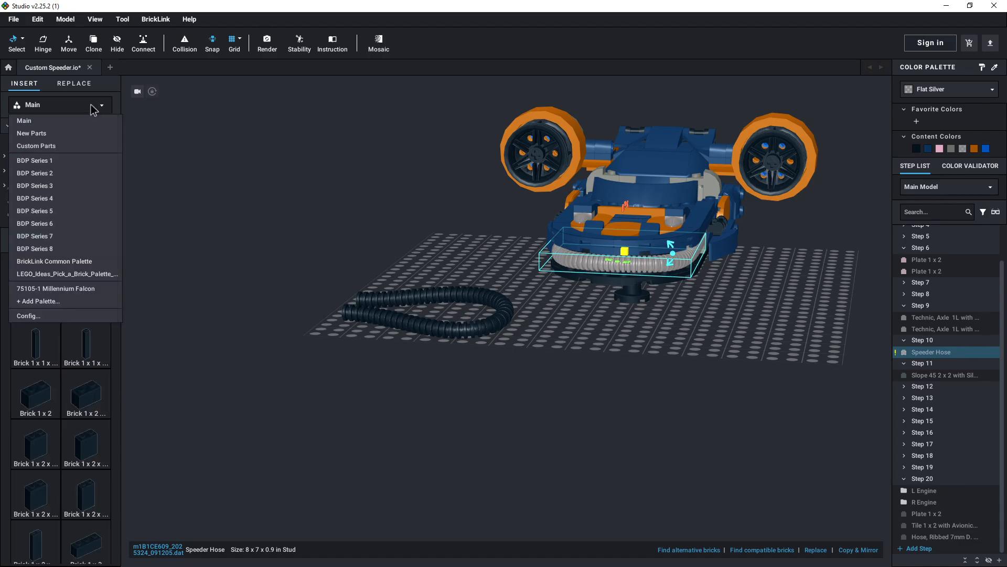
left_click(49, 147)
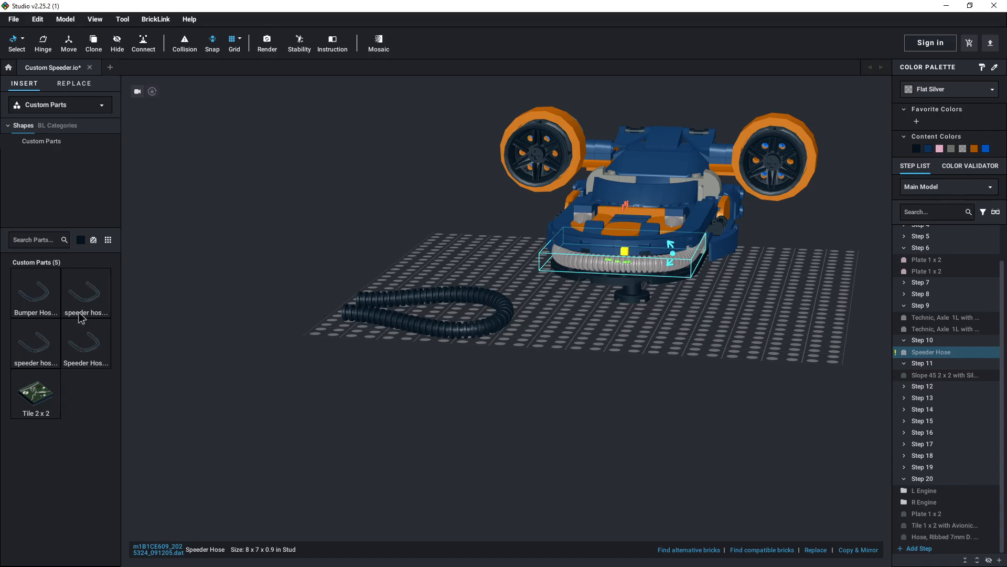
left_click_drag(40, 308, 712, 370)
mouse_move(848, 276)
right_mouse_down()
mouse_move(856, 294)
mouse_move(829, 281)
right_mouse_up()
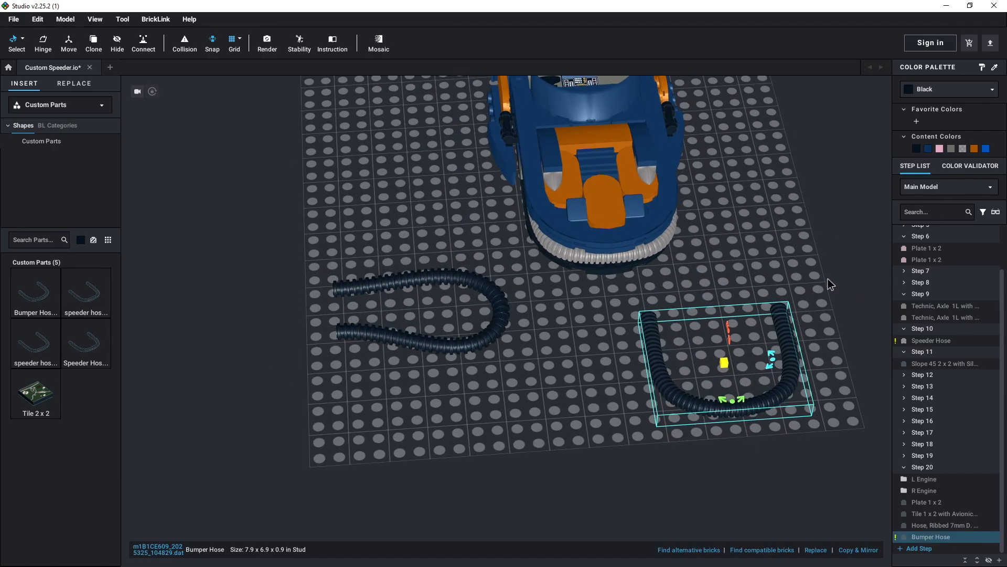
Step: Move the existing silver Speeder Hose off the speeder's nose and onto the open grid in front
left_click(634, 253)
left_click(628, 261)
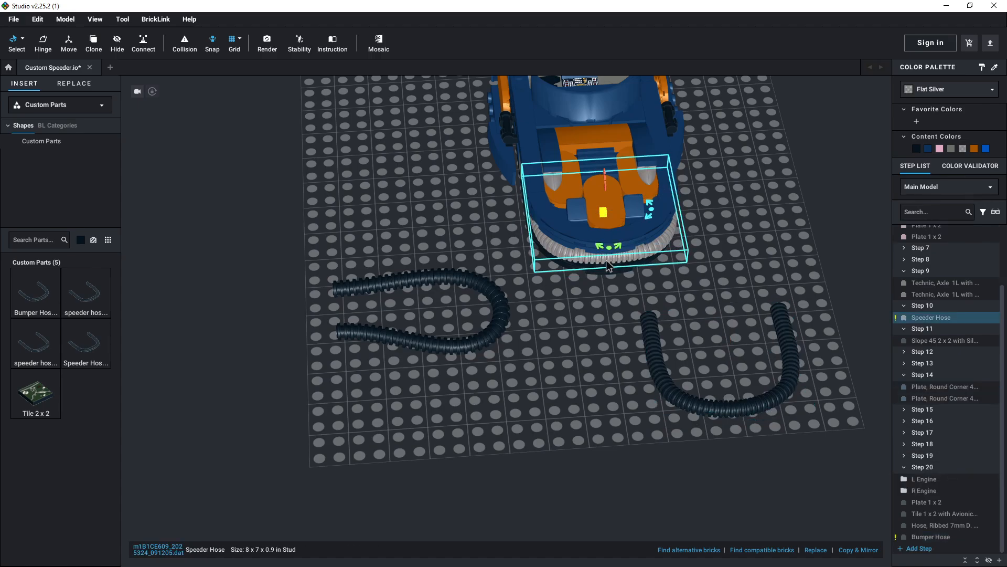
left_click_drag(628, 261, 551, 467)
right_click(725, 356)
left_click(713, 330)
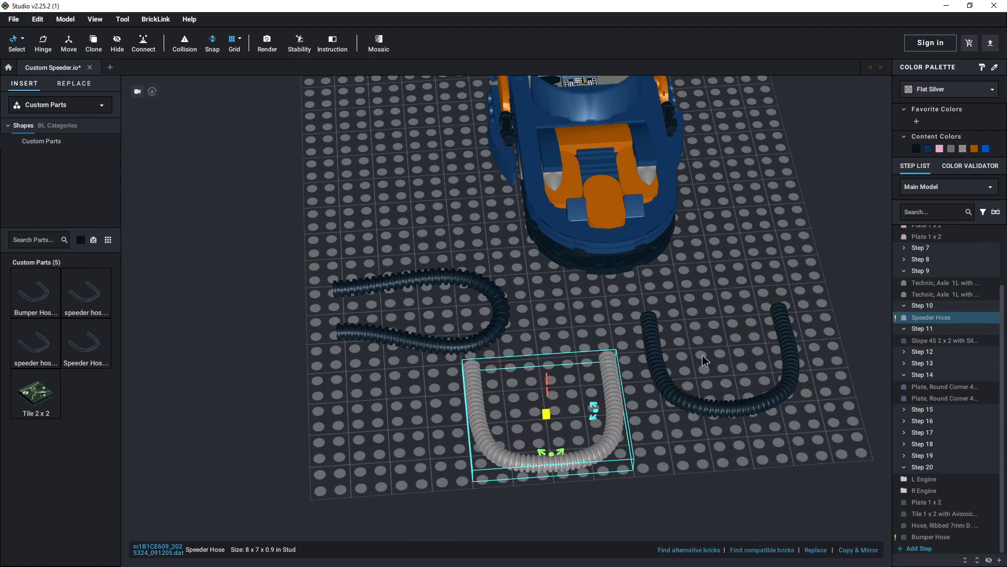
Step: Recolor the Bumper Hose Flat Silver and fit it around the front of the speeder's nose
mouse_move(710, 401)
left_mouse_down()
mouse_move(524, 461)
mouse_move(663, 455)
mouse_move(710, 441)
mouse_move(694, 404)
mouse_move(726, 391)
left_mouse_up()
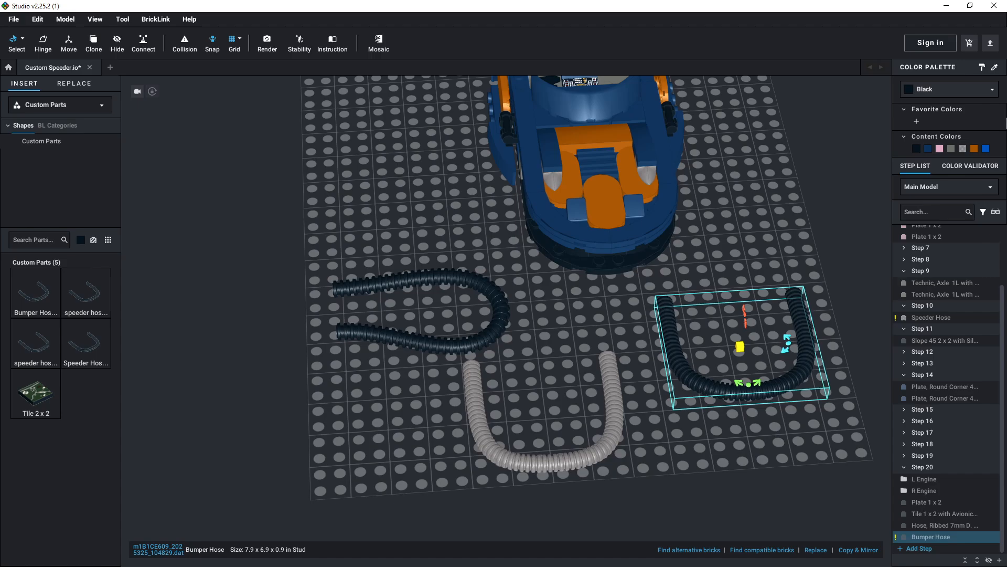
left_click(965, 148)
right_click_drag(828, 211, 828, 201)
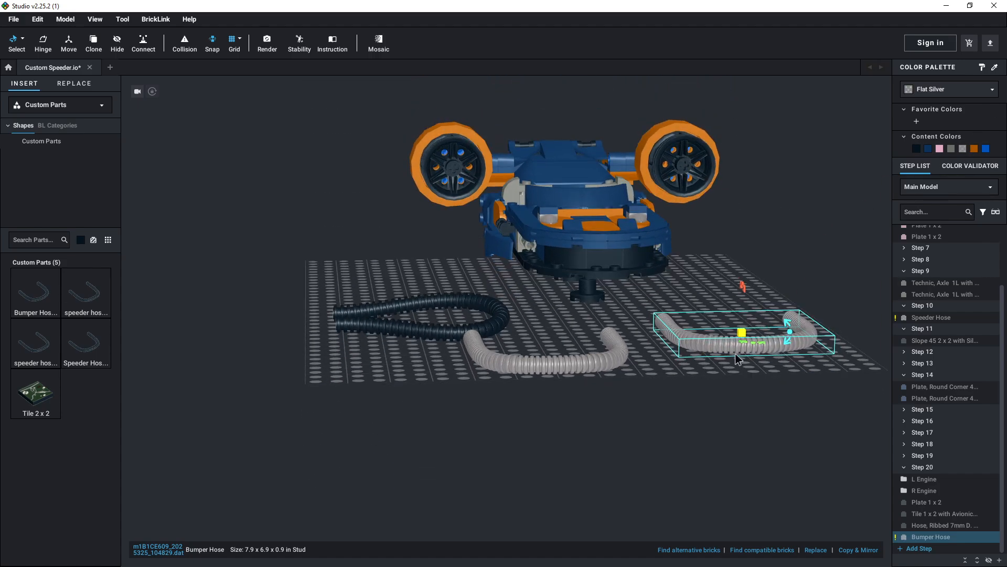
left_click_drag(738, 357, 592, 259)
left_click(733, 331)
right_click_drag(732, 330, 705, 342)
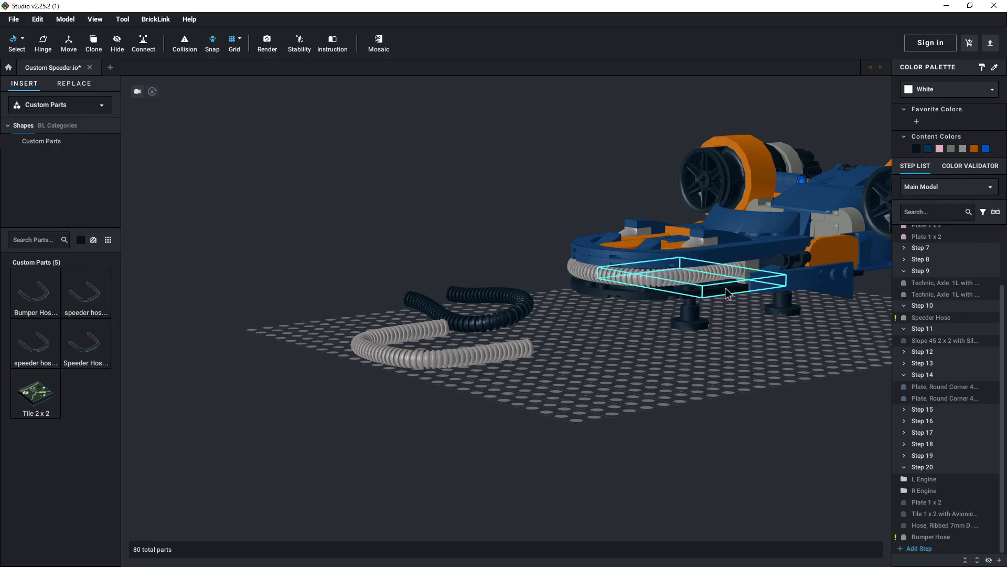
right_click_drag(725, 288, 612, 385)
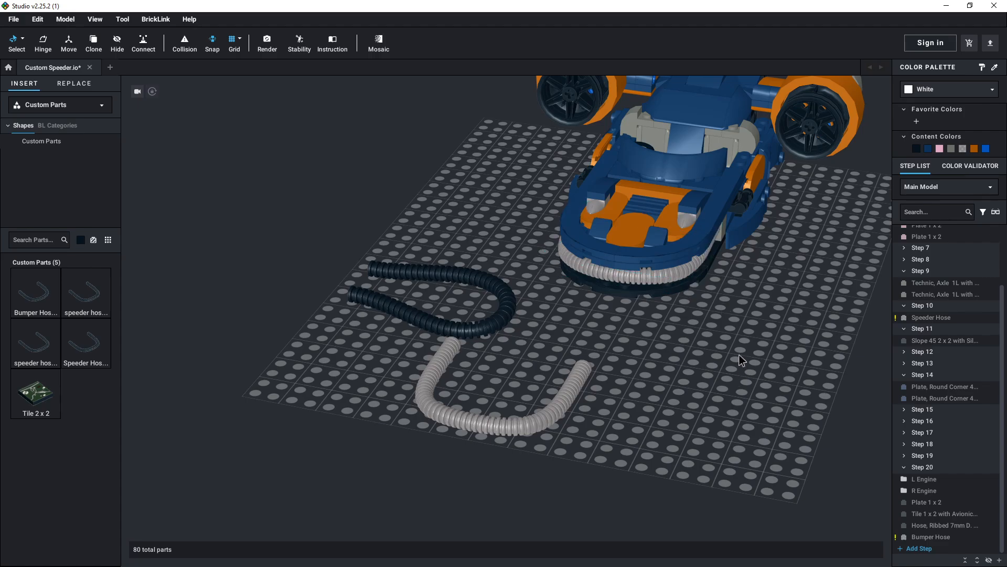
Step: Check the fitted Bumper Hose for overlaps with collision detection on, and turn collision detection off again
right_click_drag(739, 354, 340, 72)
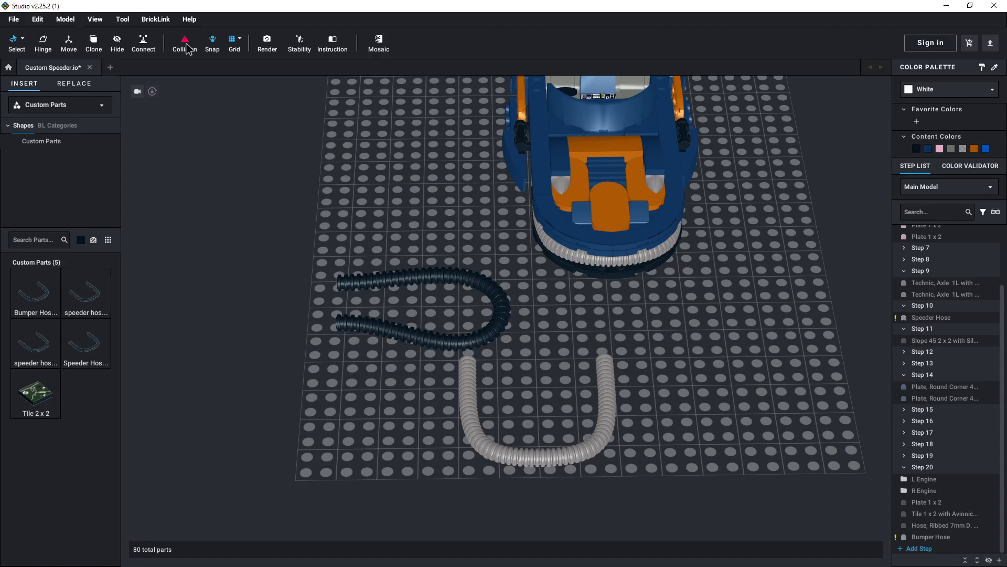
mouse_move(735, 320)
right_mouse_down()
mouse_move(702, 305)
mouse_move(729, 304)
right_mouse_up()
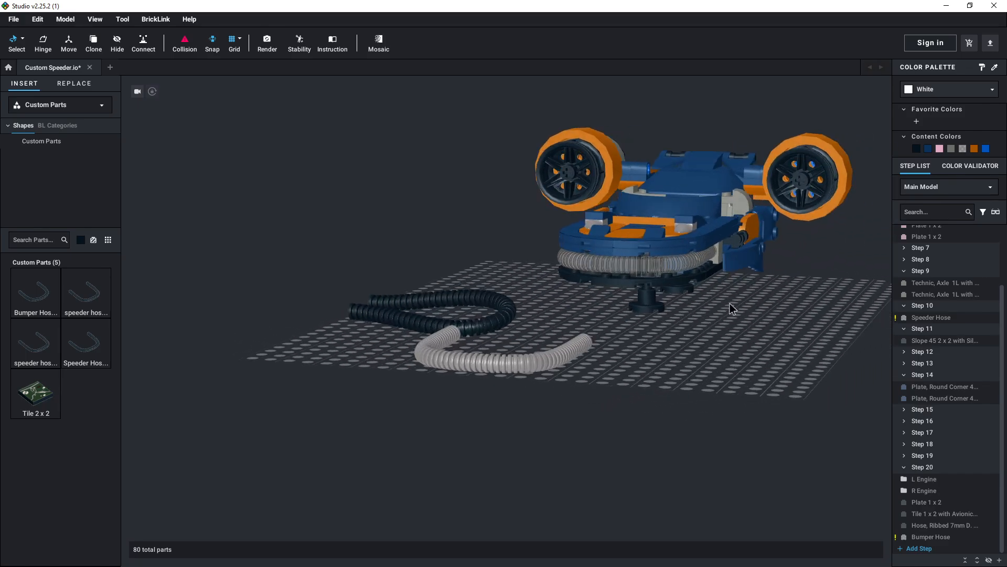
left_click(647, 267)
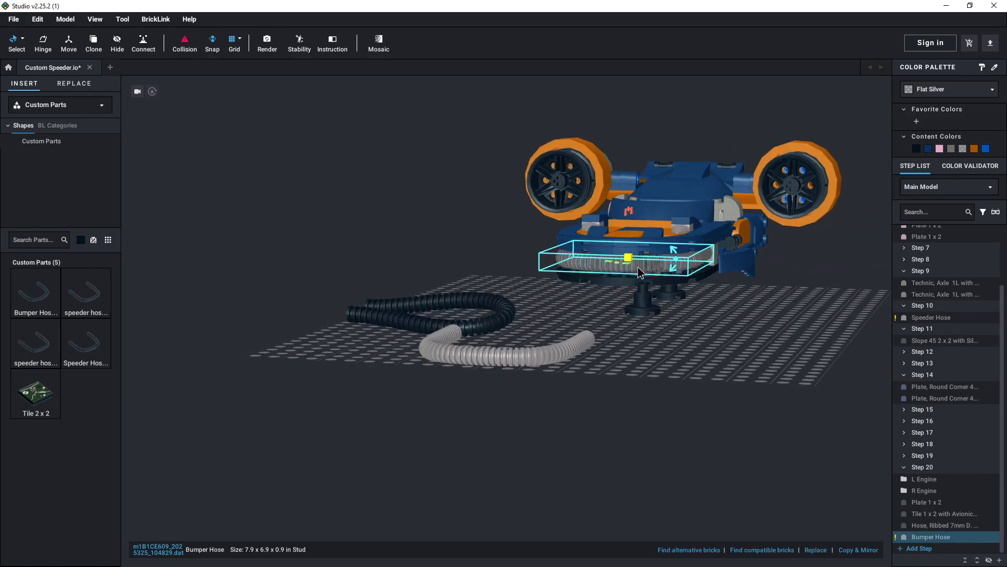
left_click_drag(638, 266, 682, 254)
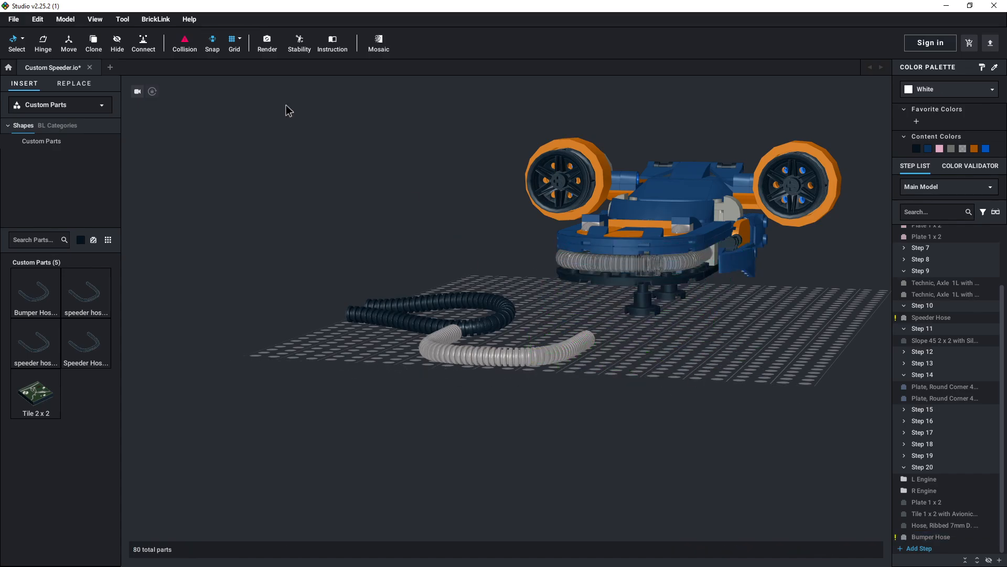
left_click(191, 40)
Step: Reseat the end of the Bumper Hose on its connection at the side of the speeder's nose
right_click_drag(764, 333, 821, 335)
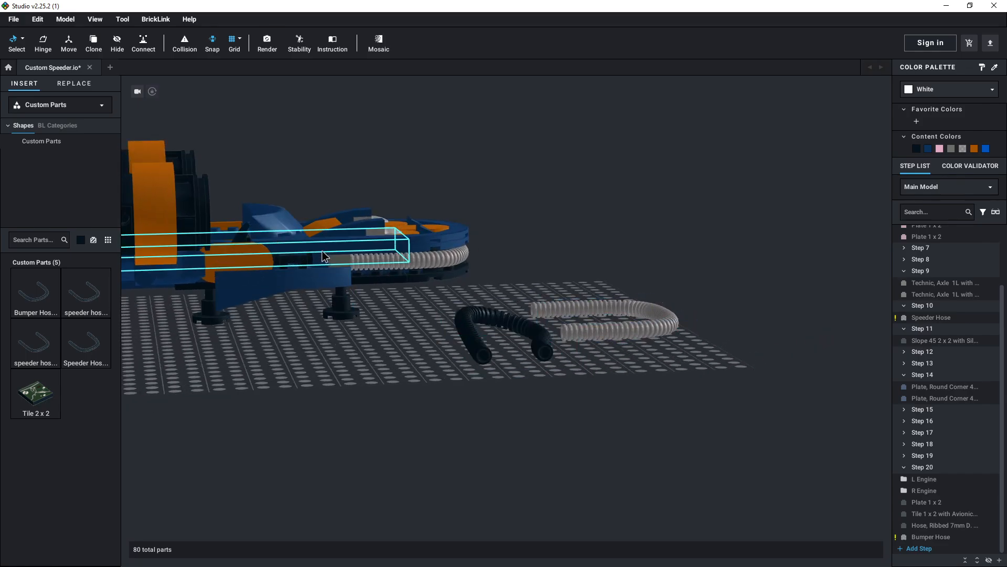
left_click(366, 263)
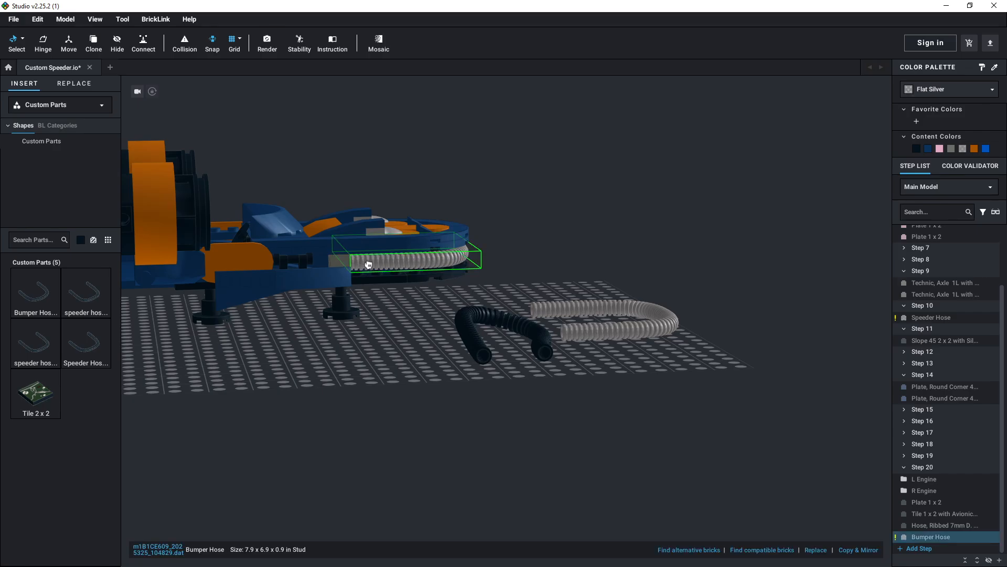
mouse_move(372, 264)
left_mouse_down()
mouse_move(395, 263)
mouse_move(367, 264)
left_mouse_up()
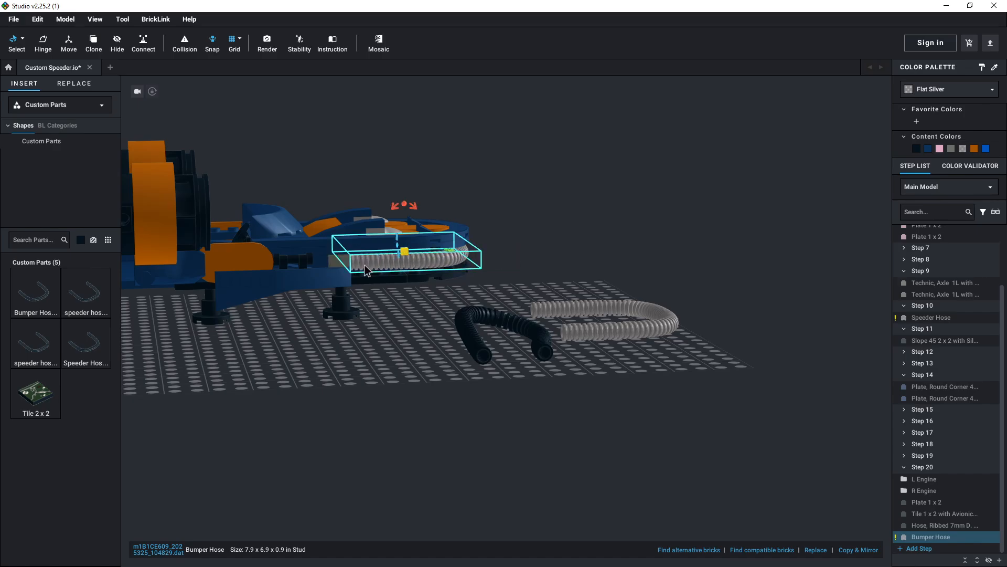
left_click(392, 337)
right_click_drag(392, 337, 351, 330)
Step: Delete the loose silver Speeder Hose and the black ribbed hose from the grid
right_click_drag(634, 443, 661, 468)
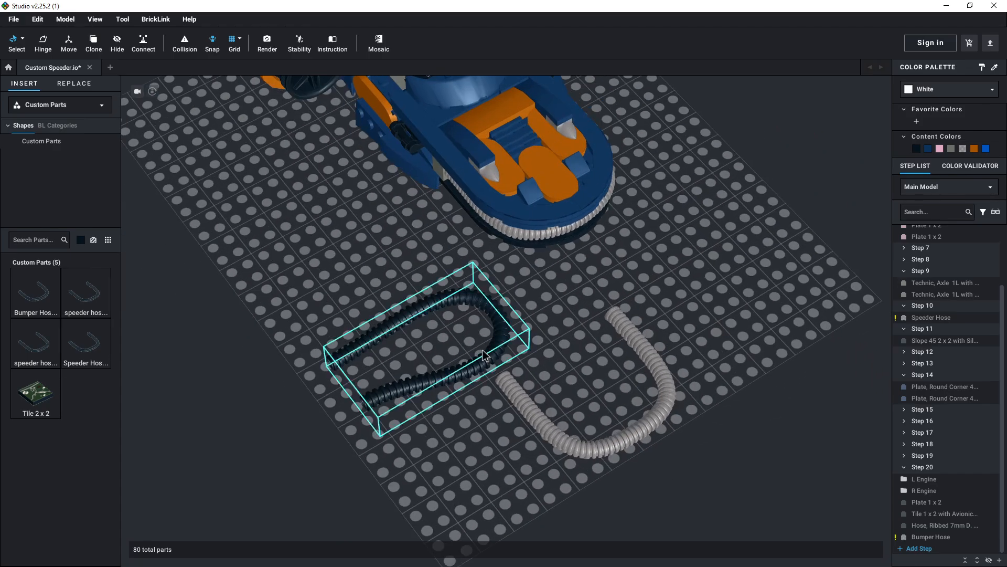
left_click(557, 431)
key("Delete")
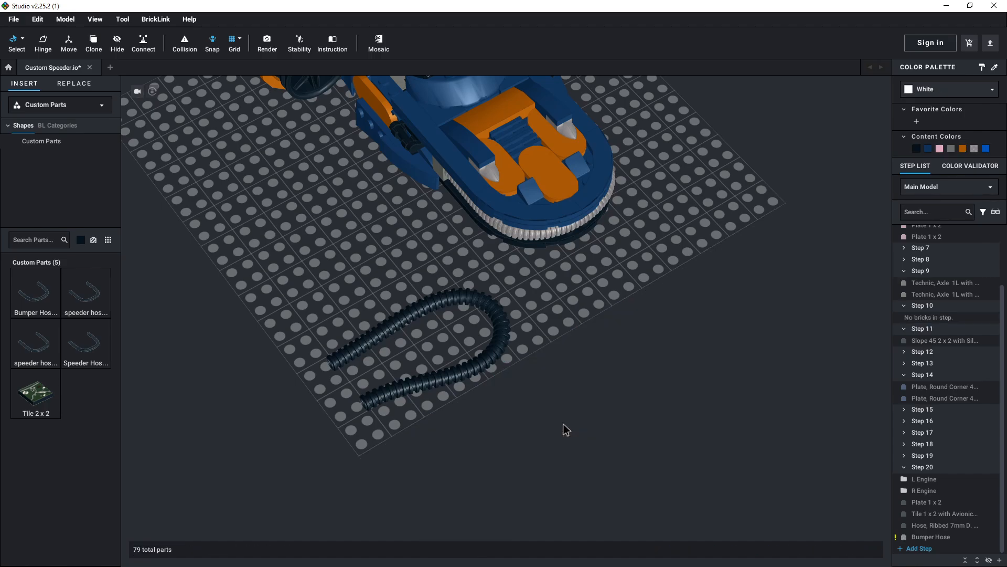
left_click(493, 369)
key("Delete")
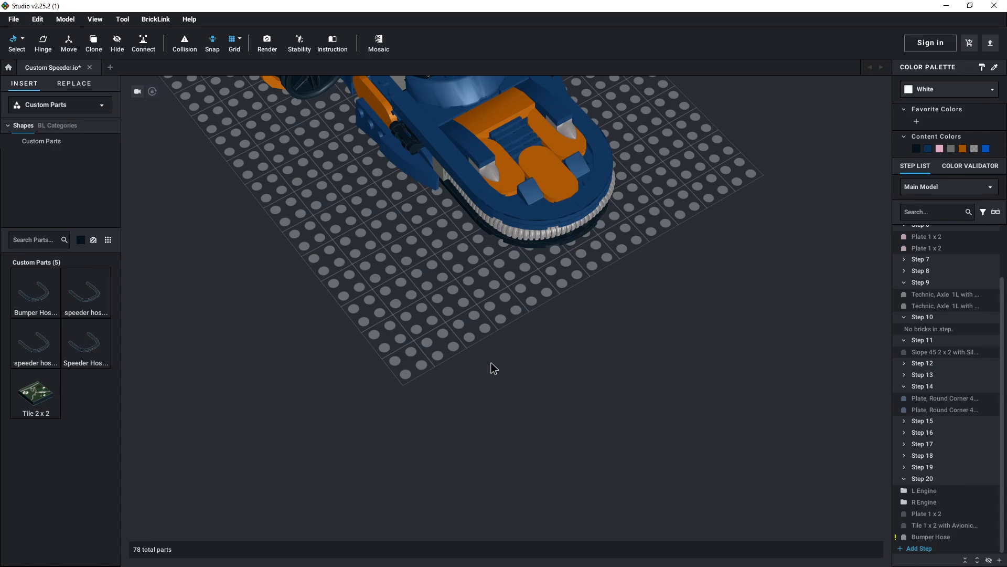
Step: Check the Bumper Hose on the nose from a low front view and switch back to PartDesigner
right_click_drag(710, 308, 685, 321)
mouse_move(753, 303)
right_mouse_down()
mouse_move(766, 292)
mouse_move(755, 294)
right_mouse_up()
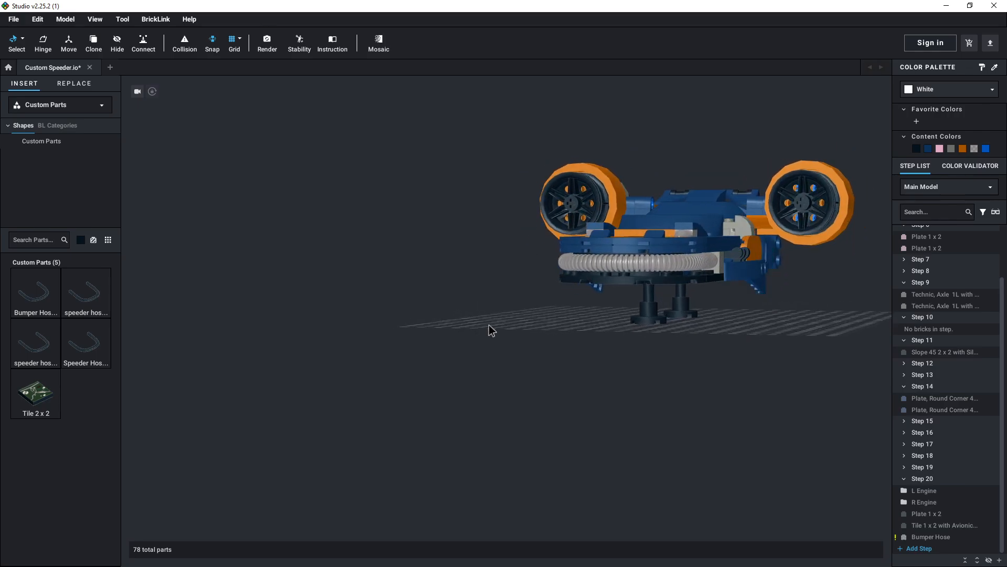
key("alt+Tab")
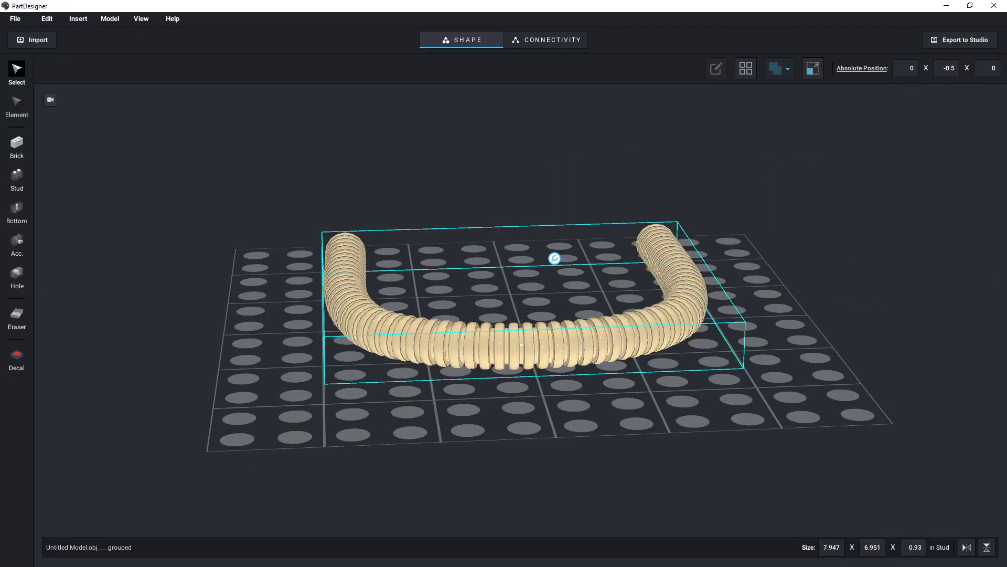